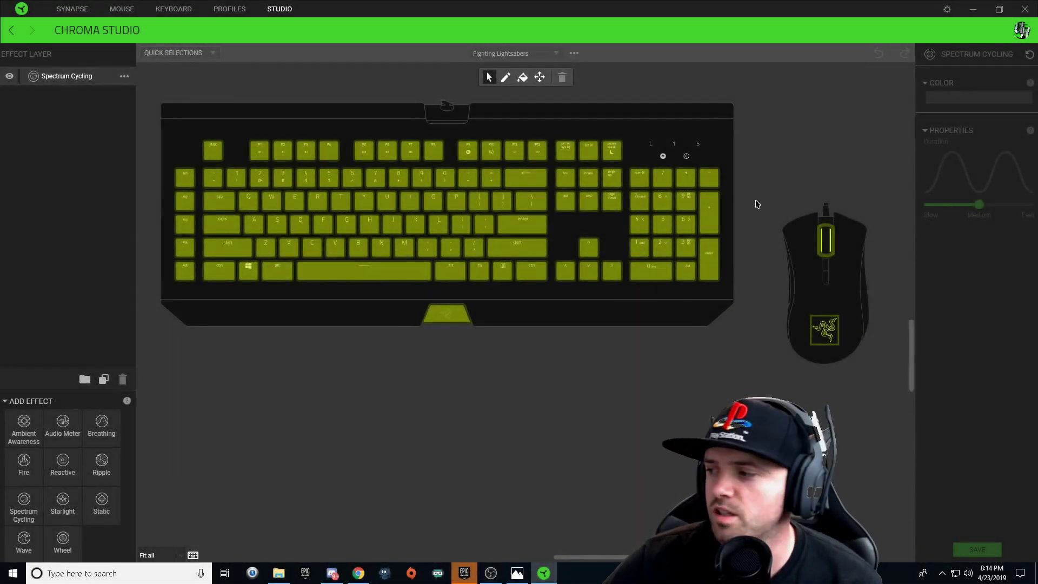
Change the Spectrum Cycling layer to a Static effect, deselect all keyboard and mouse lights, and save
click(126, 79)
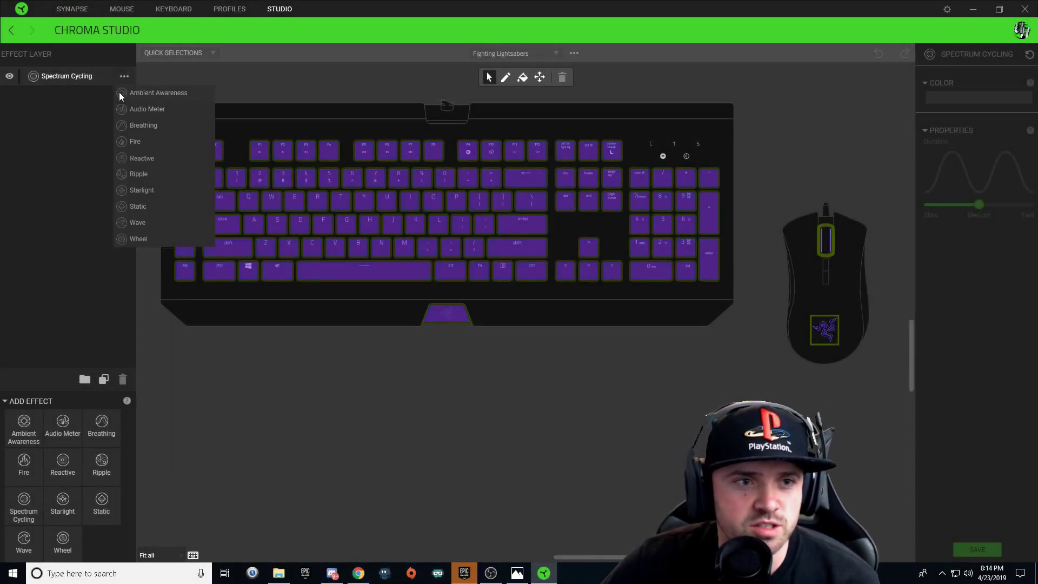
click(139, 207)
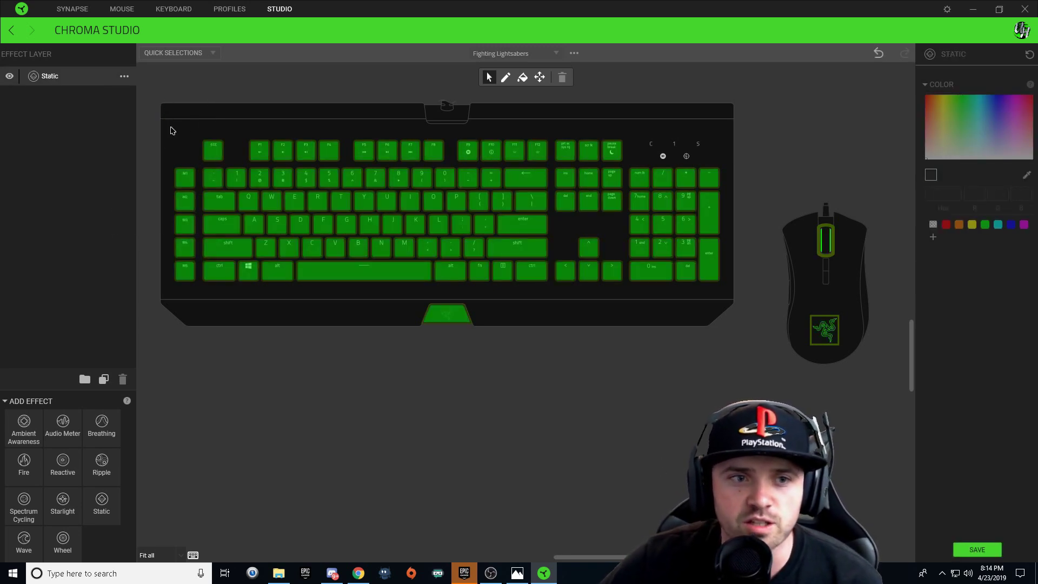
drag(164, 99, 911, 486)
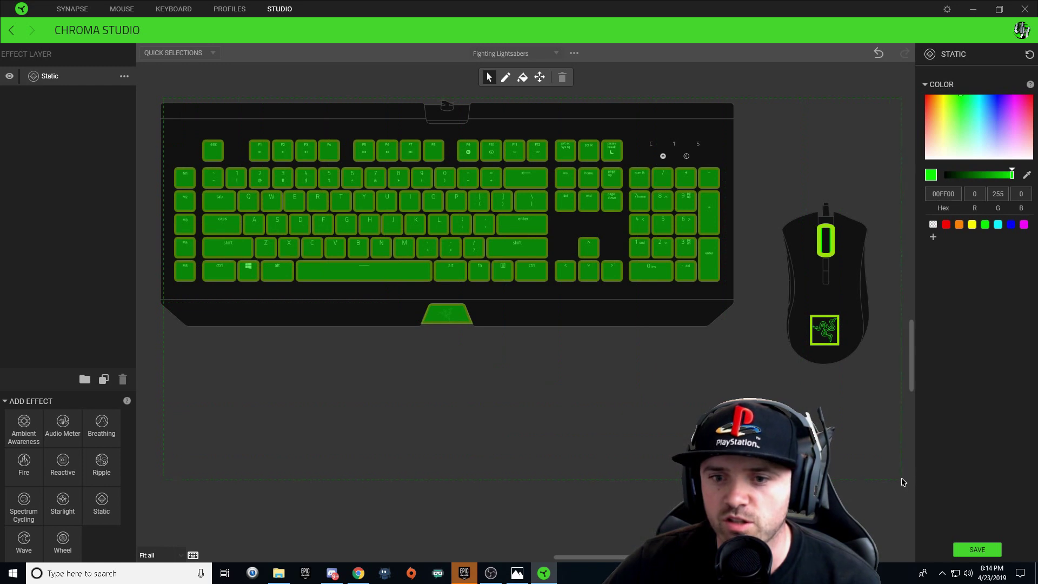
click(901, 481)
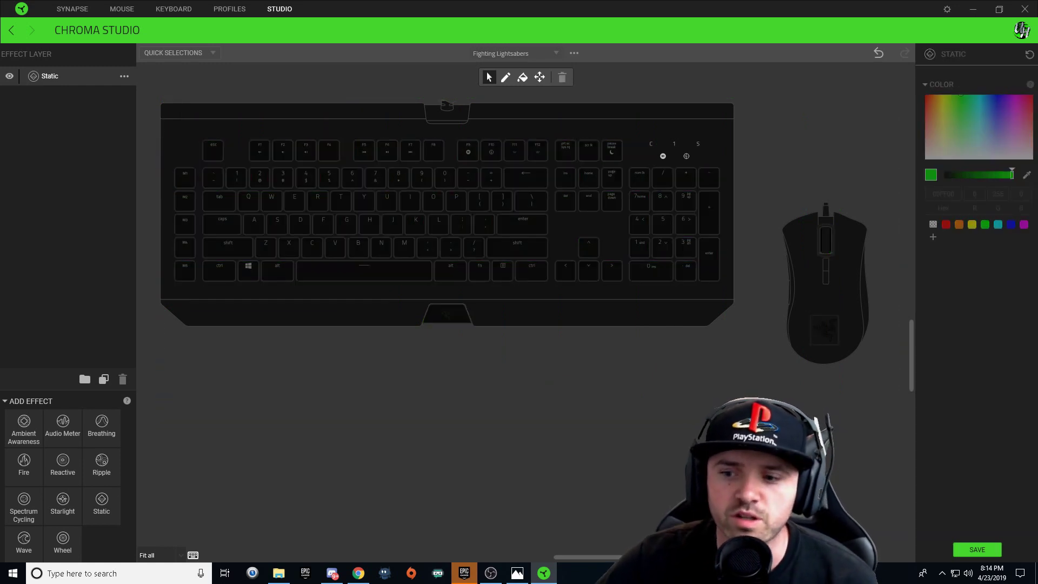
click(972, 549)
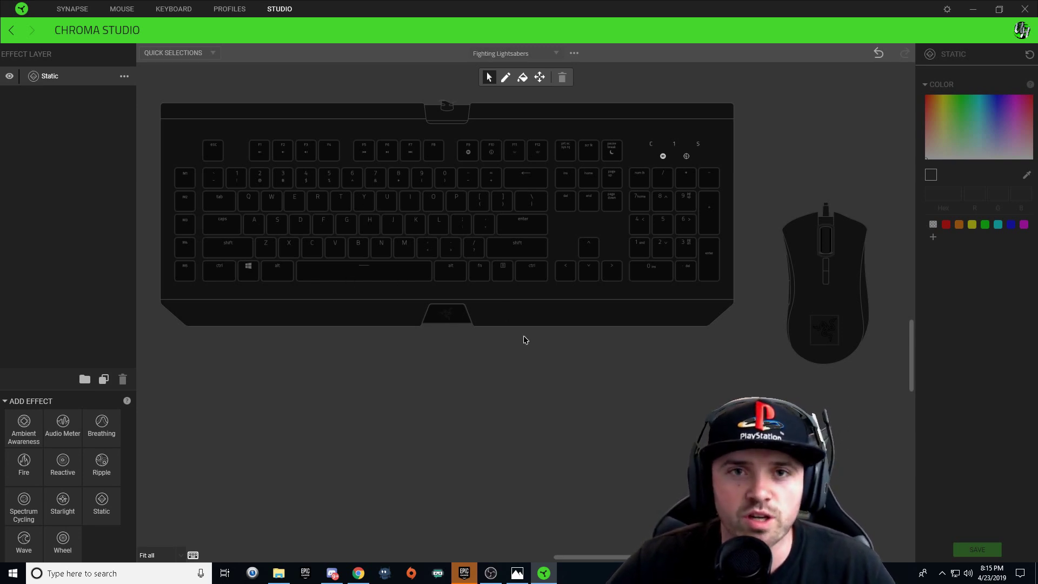
Colour the left Alt key white (FFFFFE) as the first lightsaber's handle and save the effect
click(282, 276)
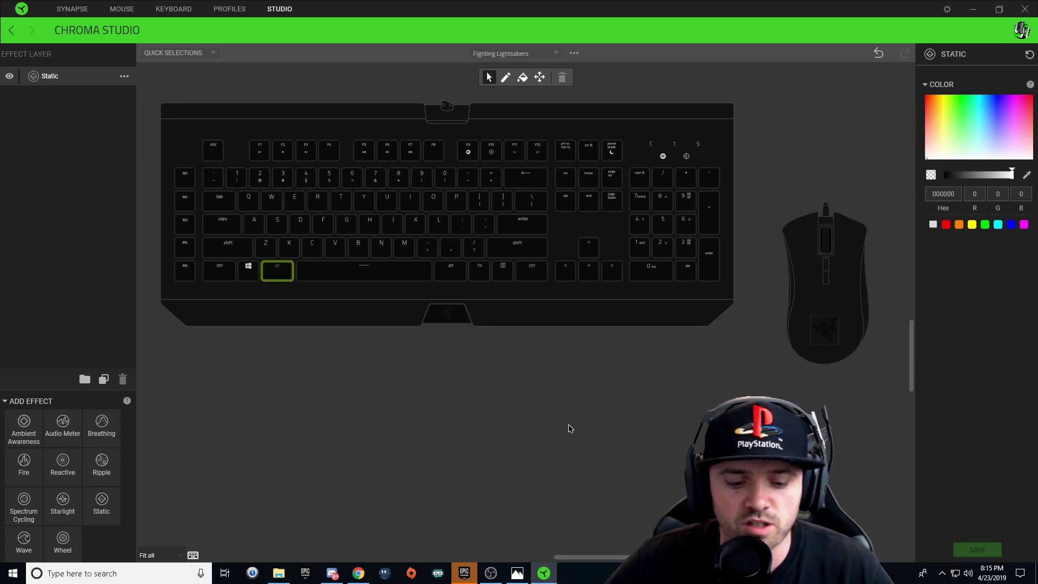
drag(977, 157, 943, 160)
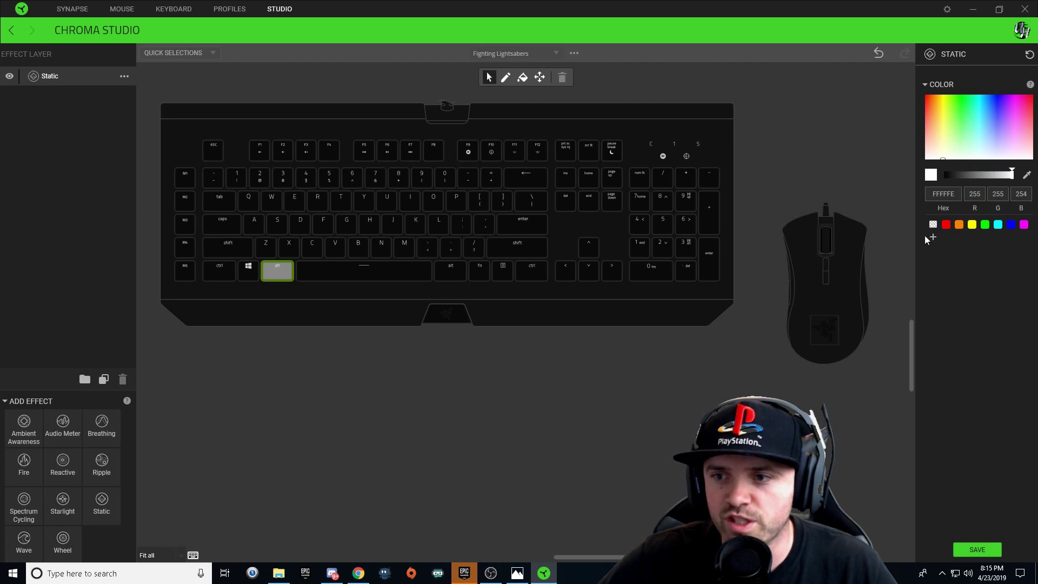
click(987, 550)
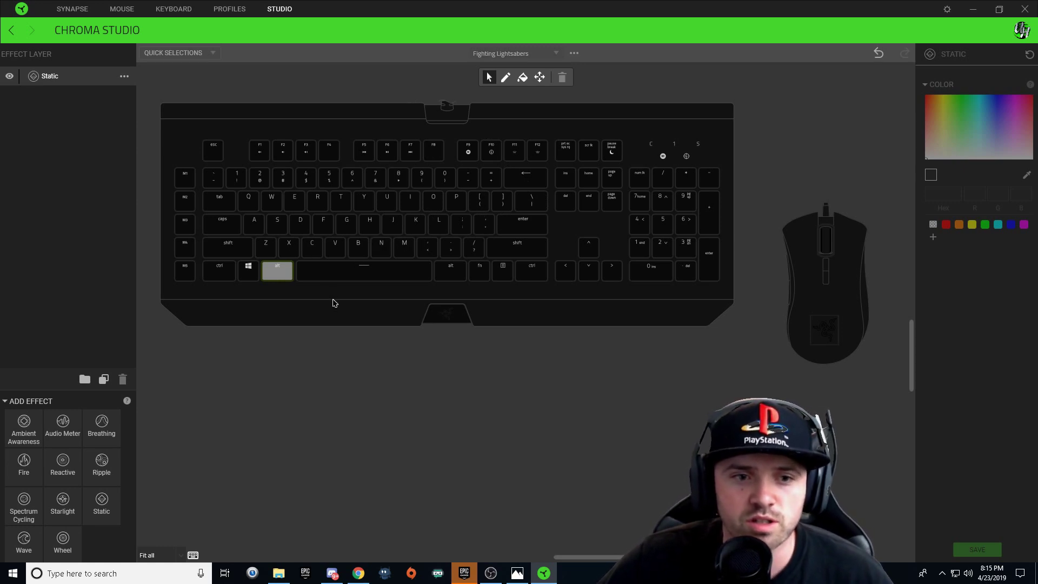
Colour the diagonal of keys X, C, F, G, Y, U, I, 9, 0, F9 and F10 red (FF0000) as the first blade
mouse_move(290, 252)
mouse_down()
mouse_move(416, 198)
mouse_move(449, 157)
mouse_move(468, 151)
mouse_up()
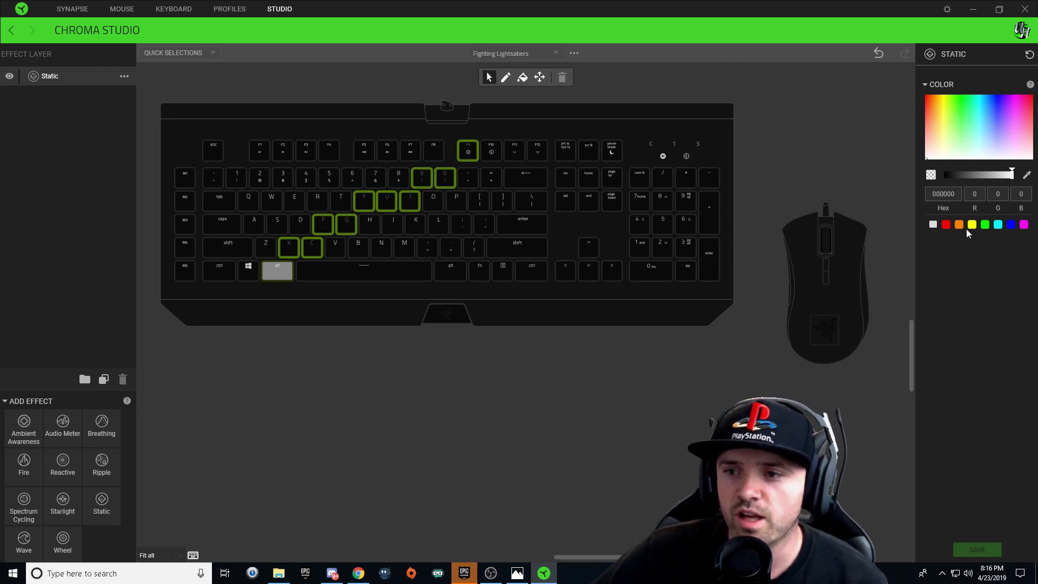
click(945, 225)
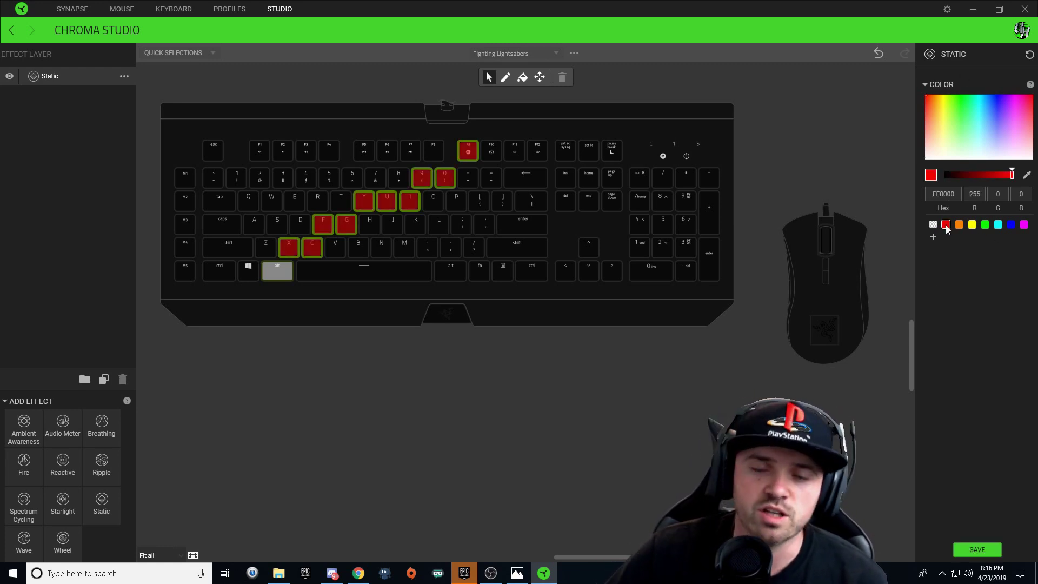
click(757, 194)
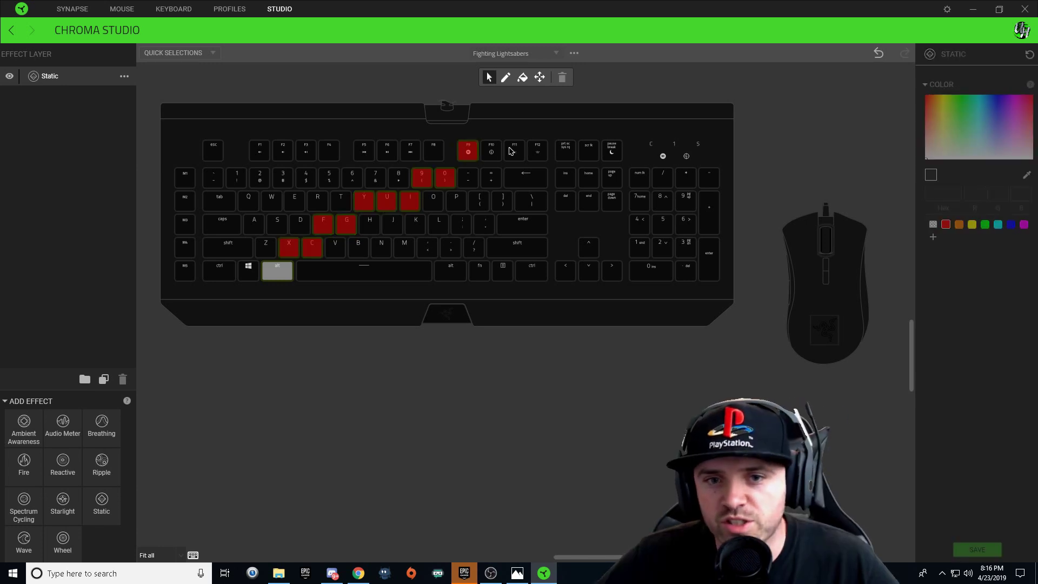
click(498, 151)
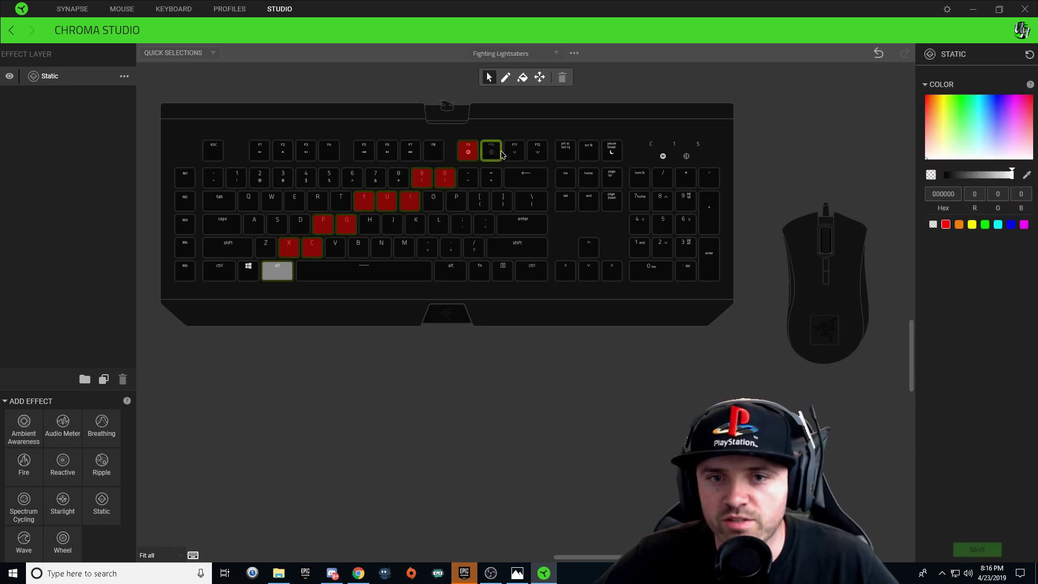
click(946, 227)
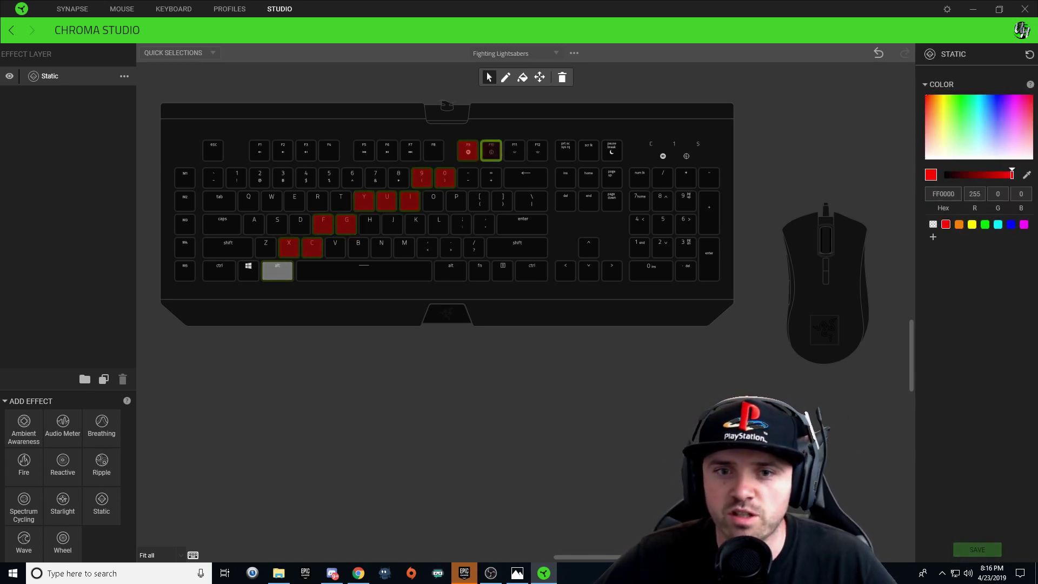
key(Escape)
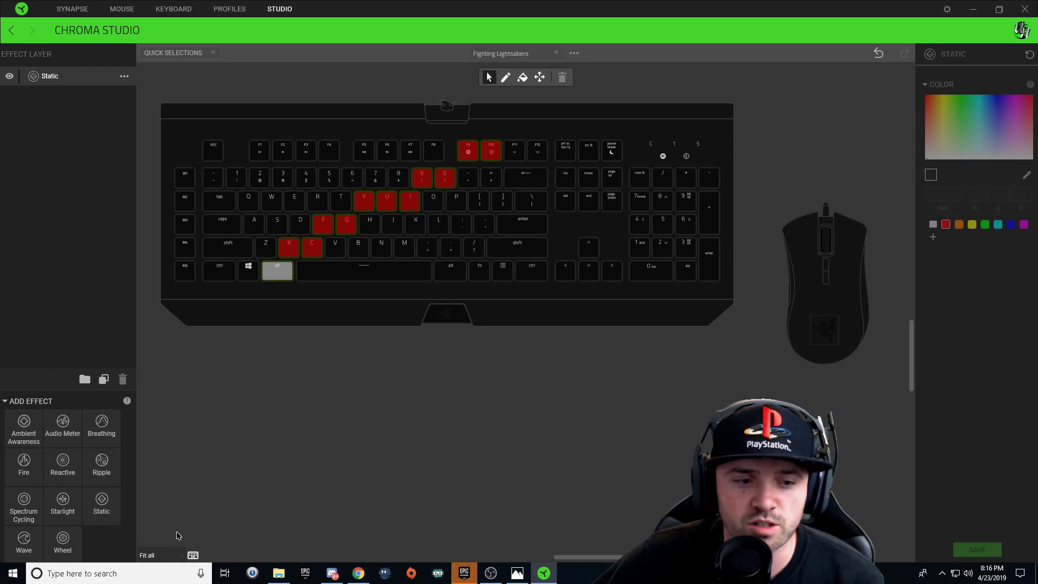
Add a second Static effect layer and rename the original lower layer Lightsaber1
click(108, 517)
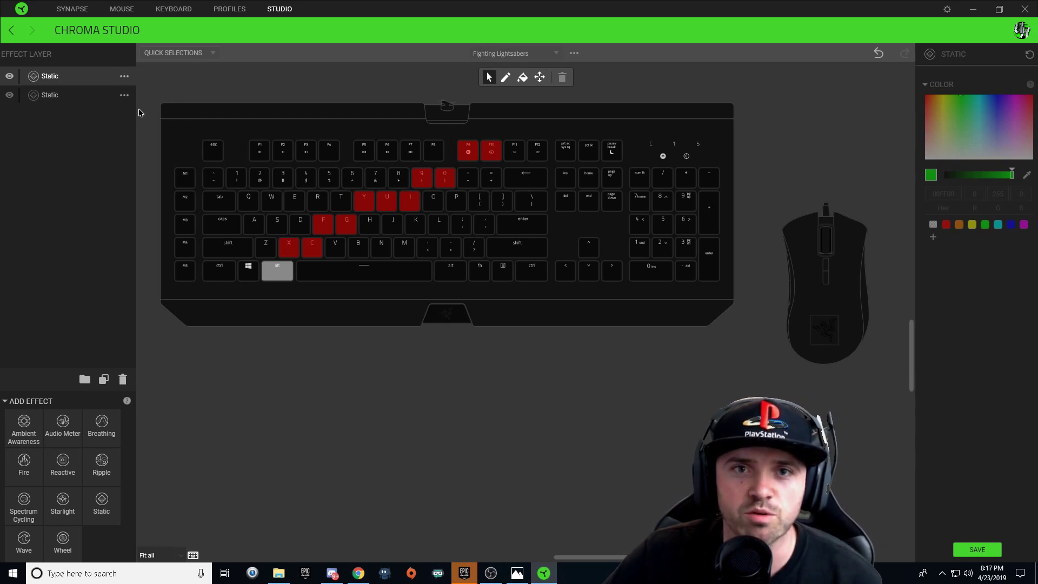
right_click(63, 93)
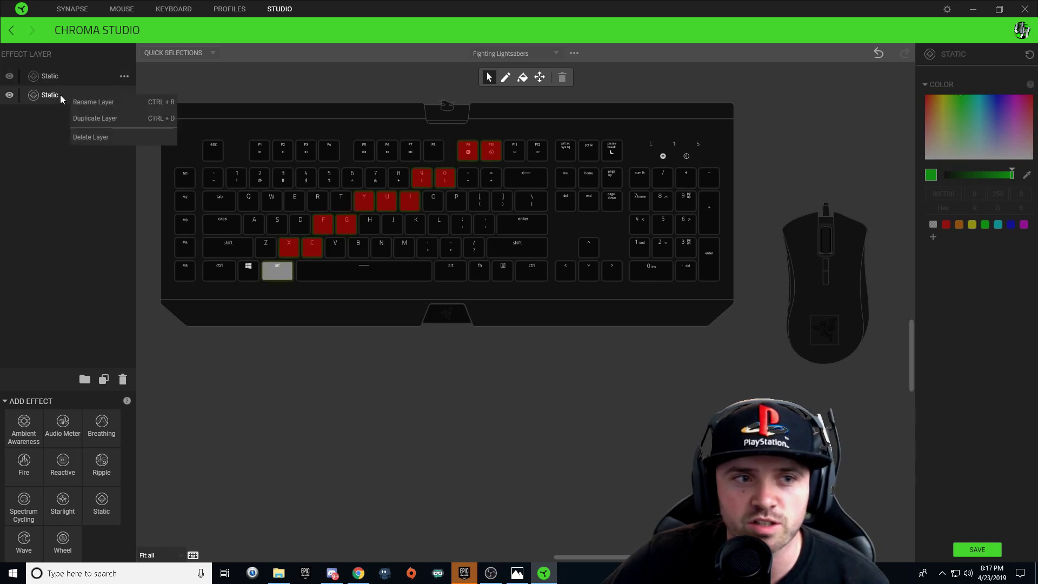
click(96, 103)
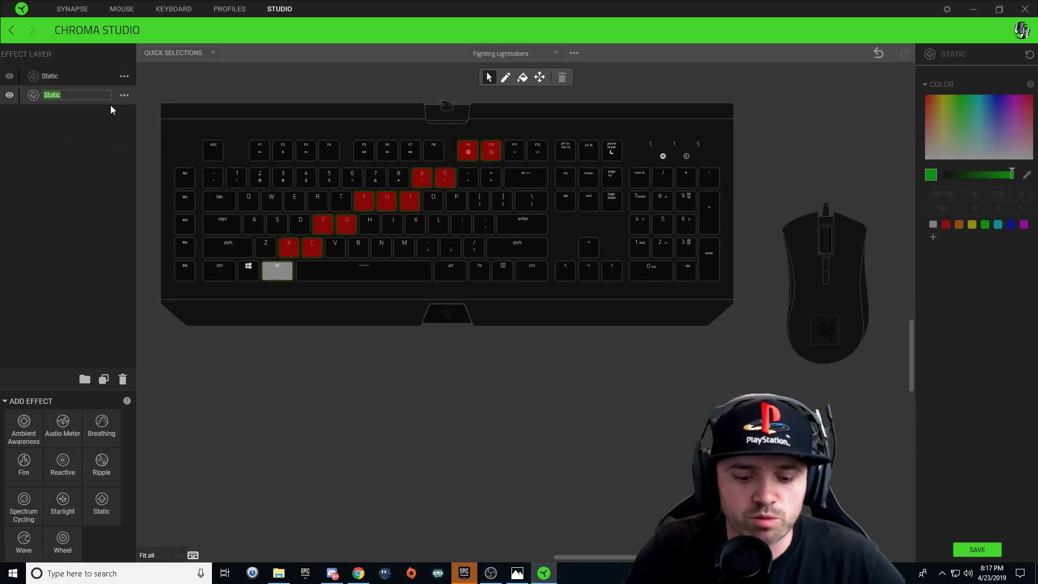
text(Lightsaber1)
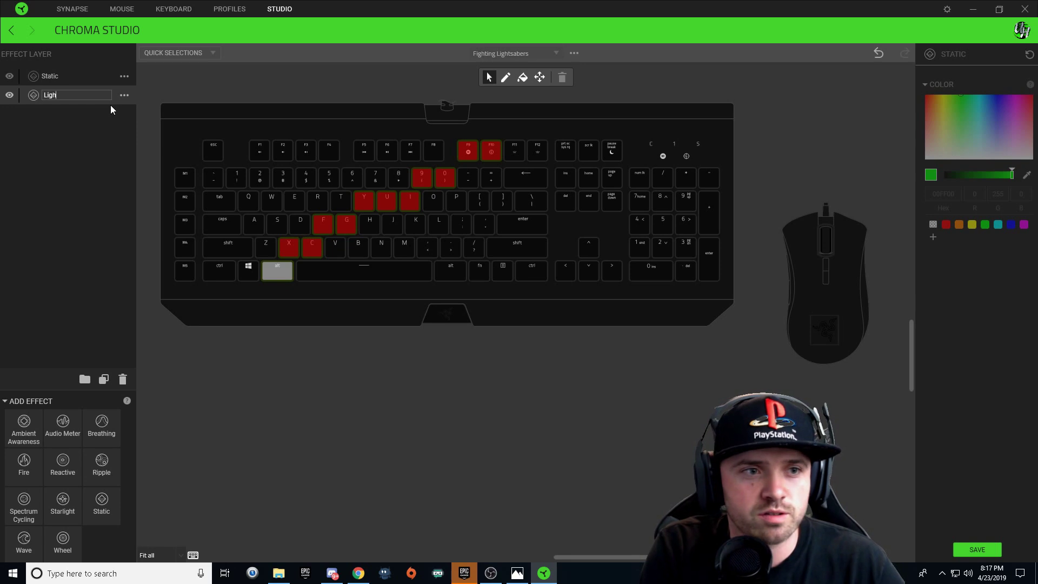
Rename the new upper Static layer Lightsaber2
right_click(73, 77)
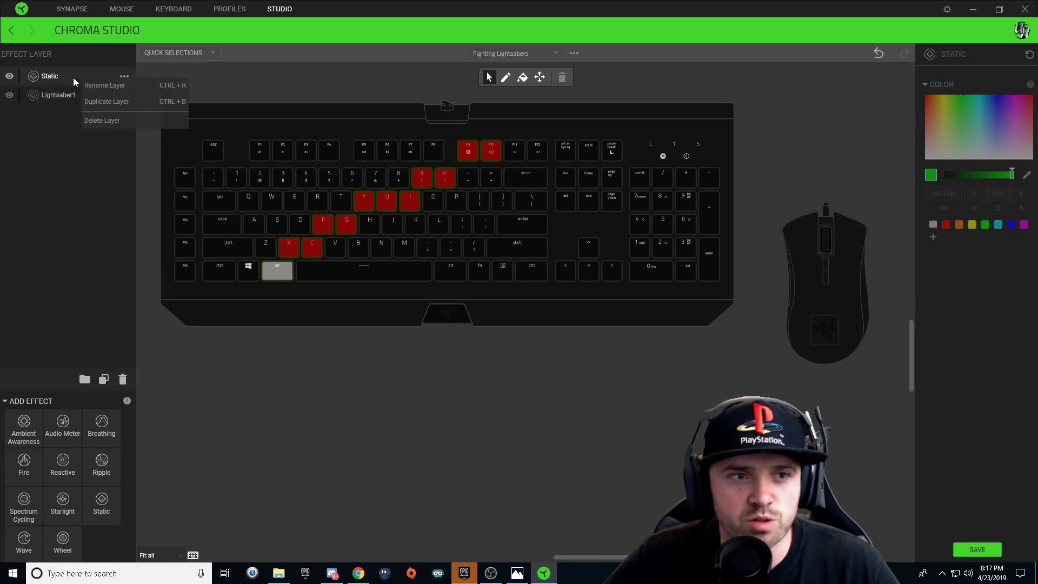
click(107, 87)
text(Lightsaber2)
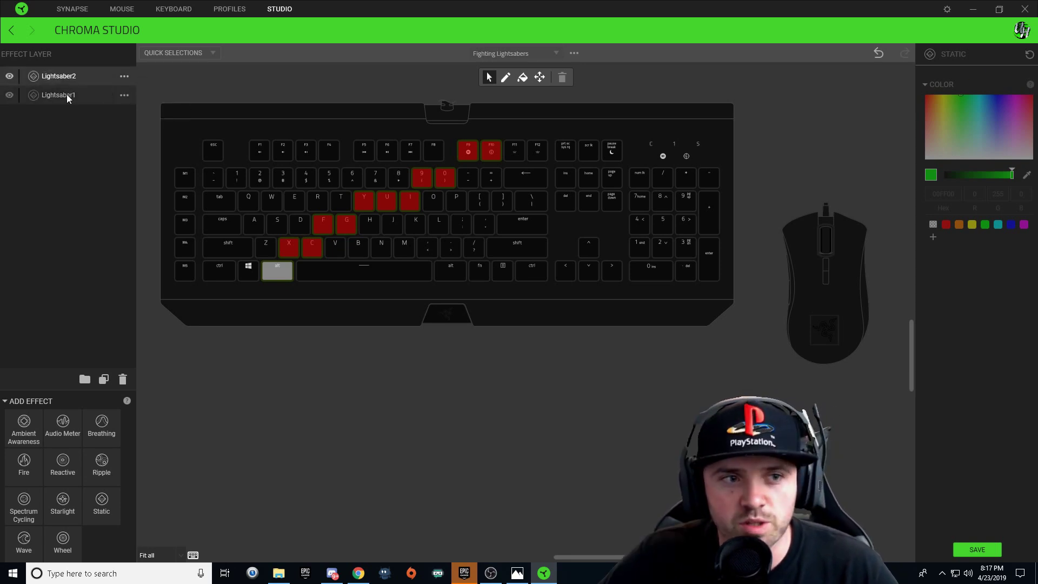
key(Return)
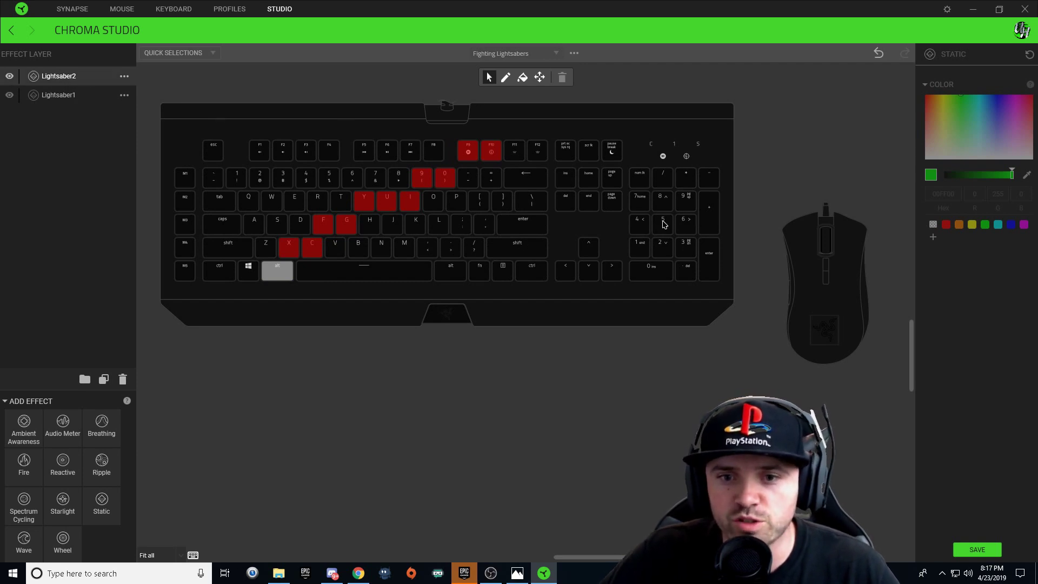
On the Lightsaber2 layer, colour the right Ctrl key white (FEFFFE) and save the effect
click(535, 276)
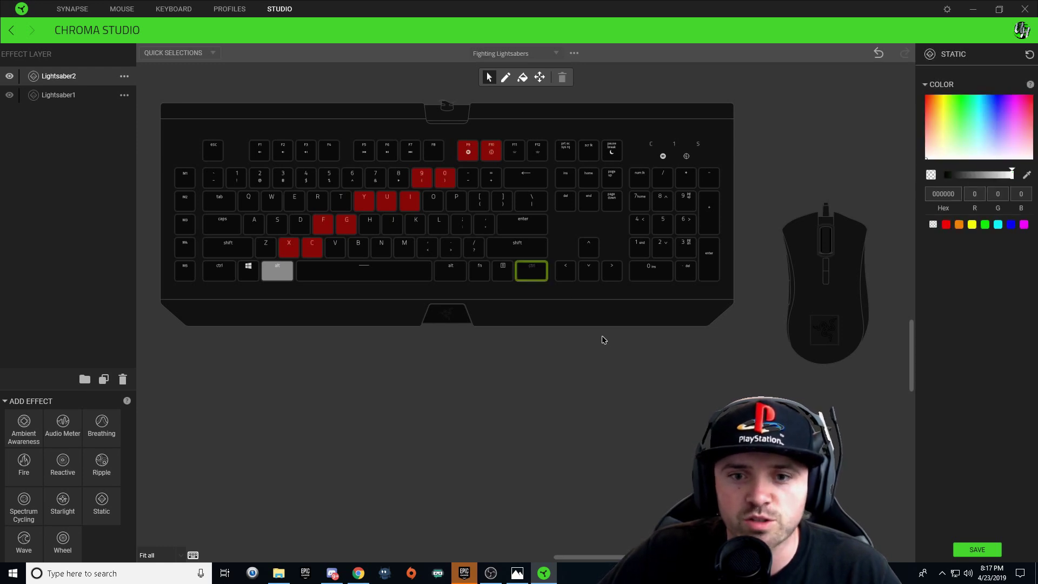
click(965, 160)
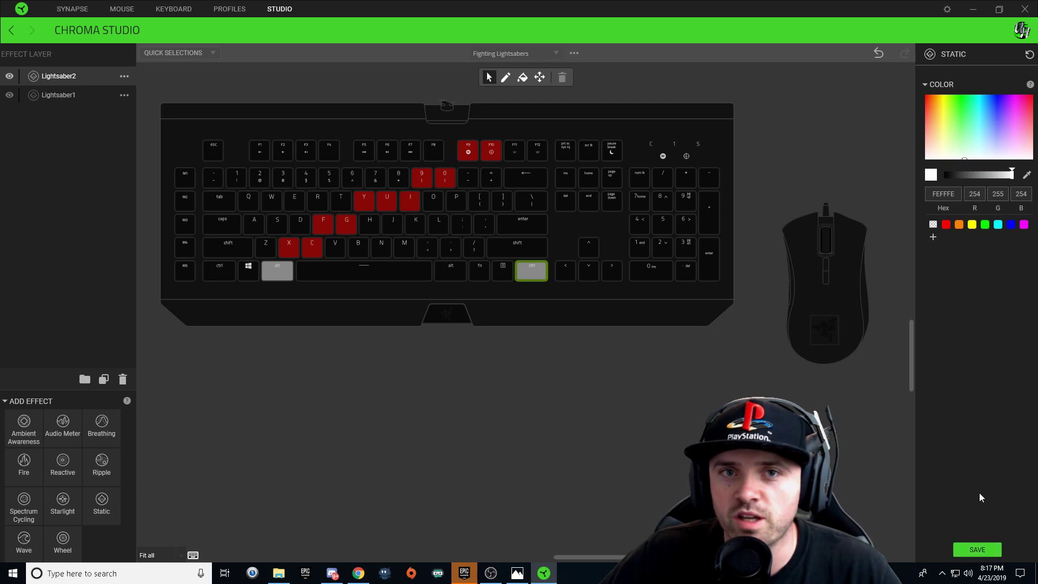
click(981, 551)
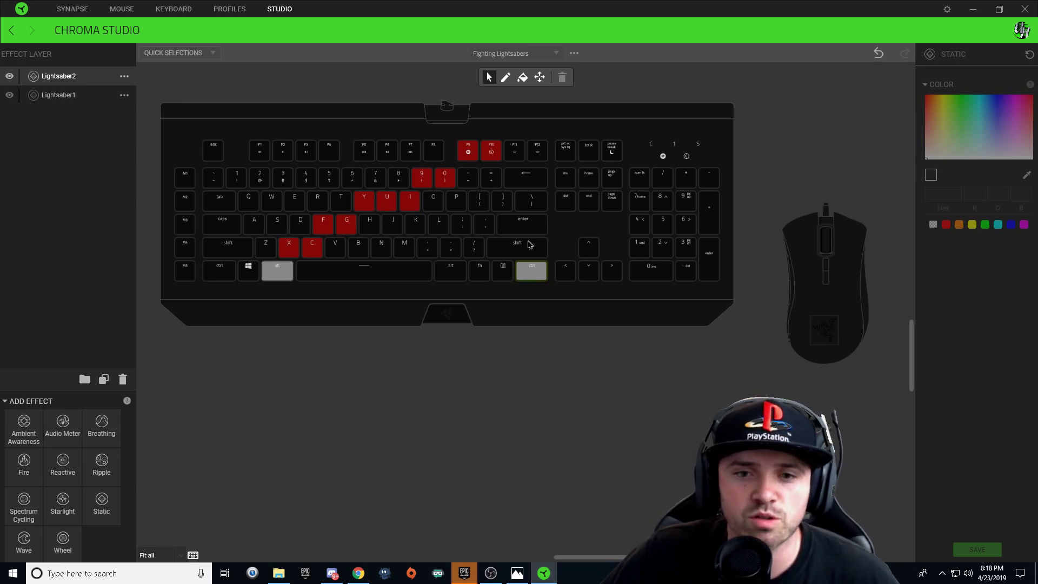
Colour the right Shift, semicolon, apostrophe, P, O, 9, 8, F6 and F5 keys green (00FF00) on the Lightsaber2 layer and save
mouse_move(510, 252)
mouse_down()
mouse_move(450, 201)
mouse_move(400, 179)
mouse_up()
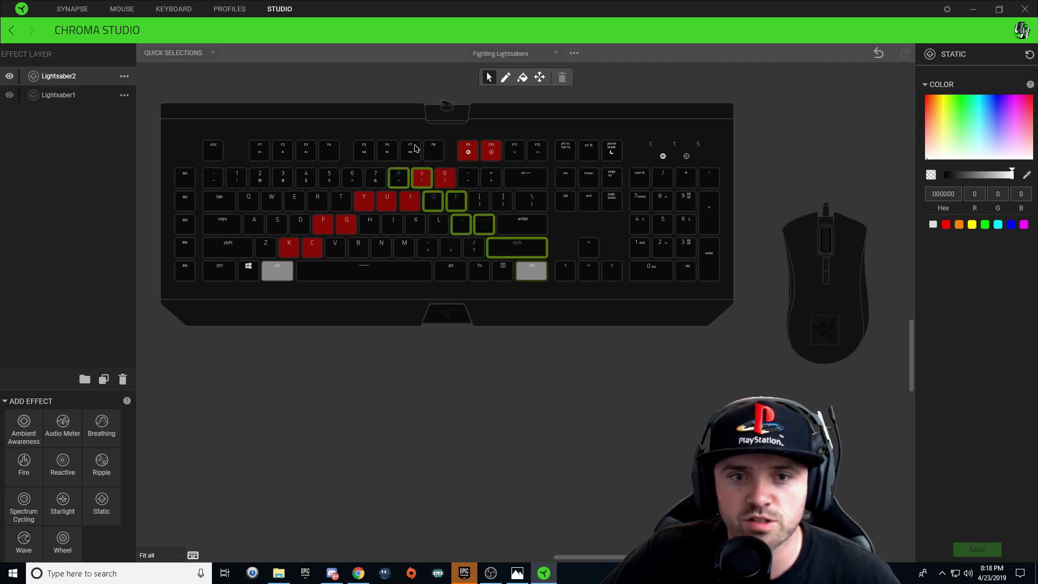
drag(394, 156, 364, 153)
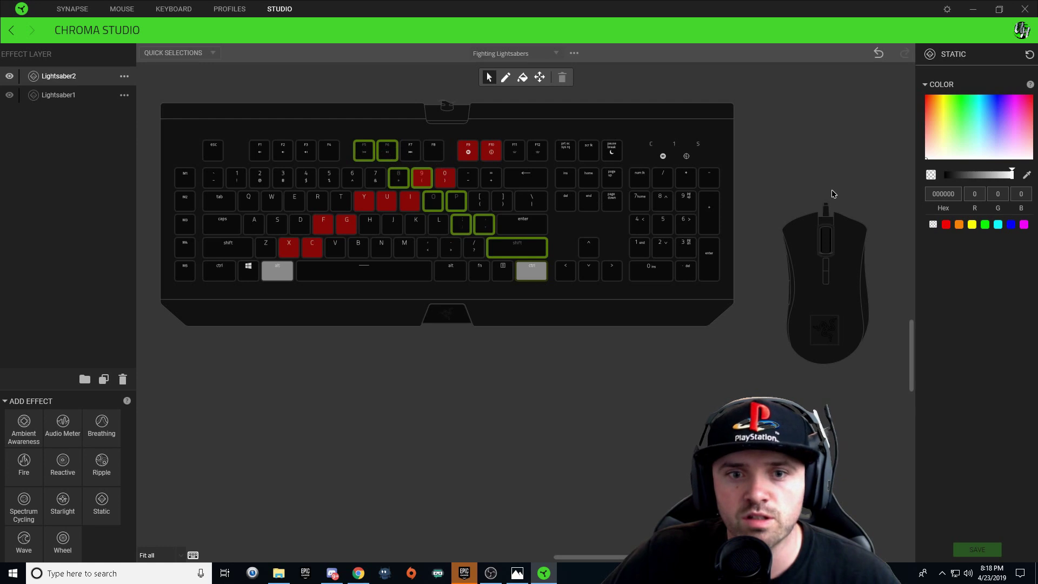
click(985, 225)
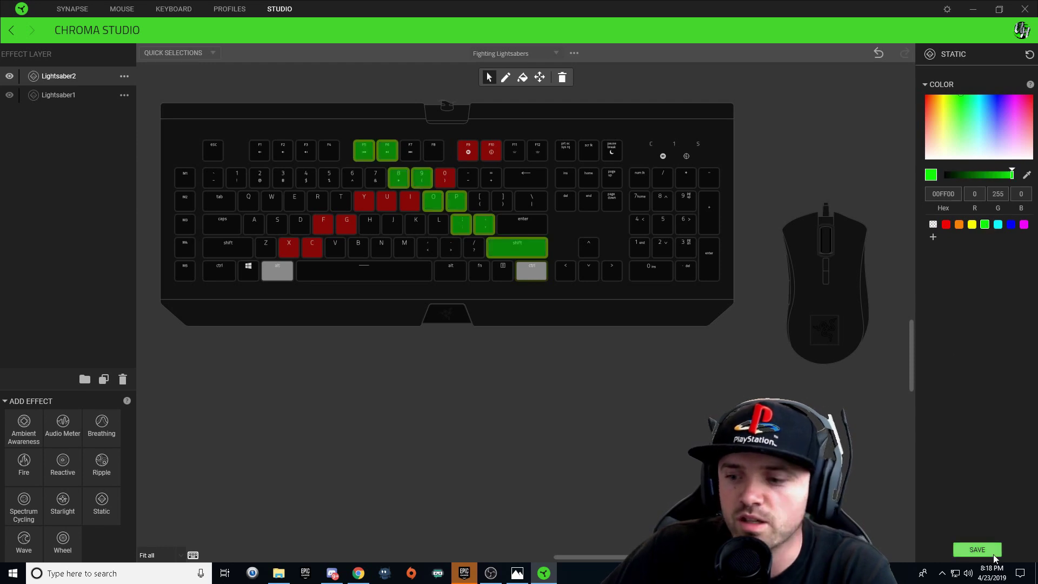
click(994, 552)
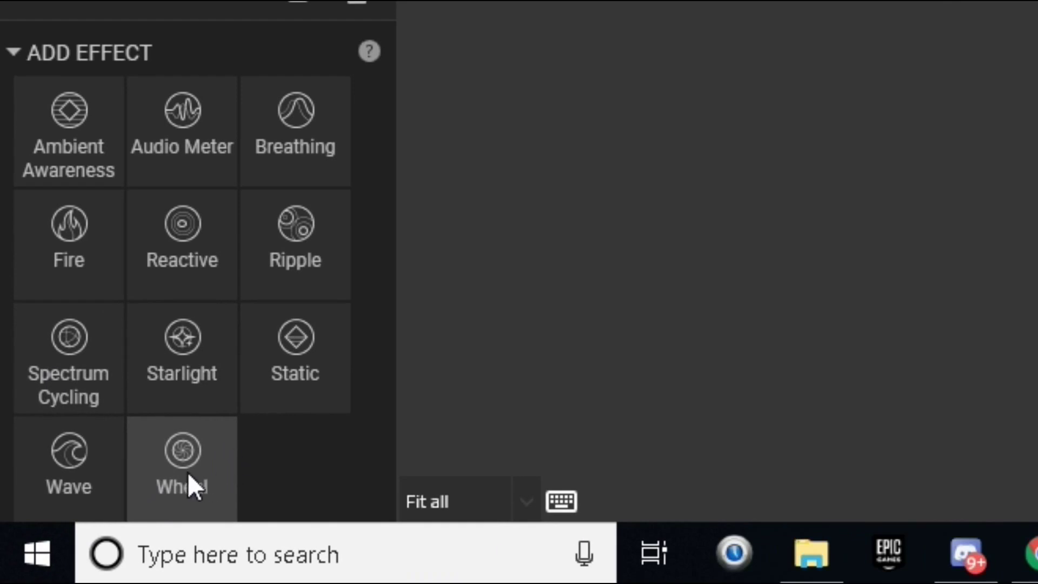
Add a Wheel effect layer between Lightsaber2 and Lightsaber1 and rename it Swing1
click(180, 464)
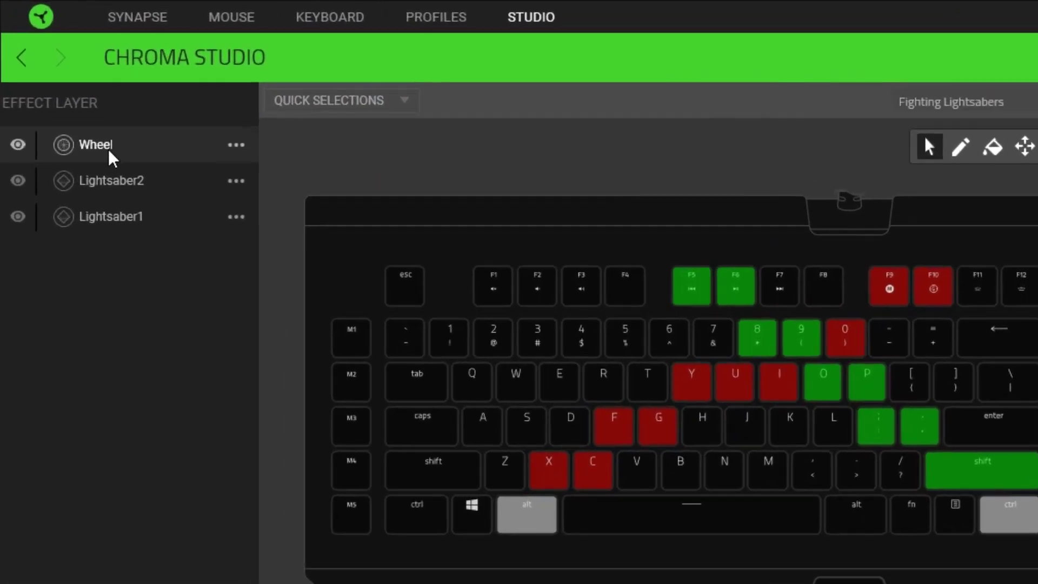
drag(111, 157, 107, 190)
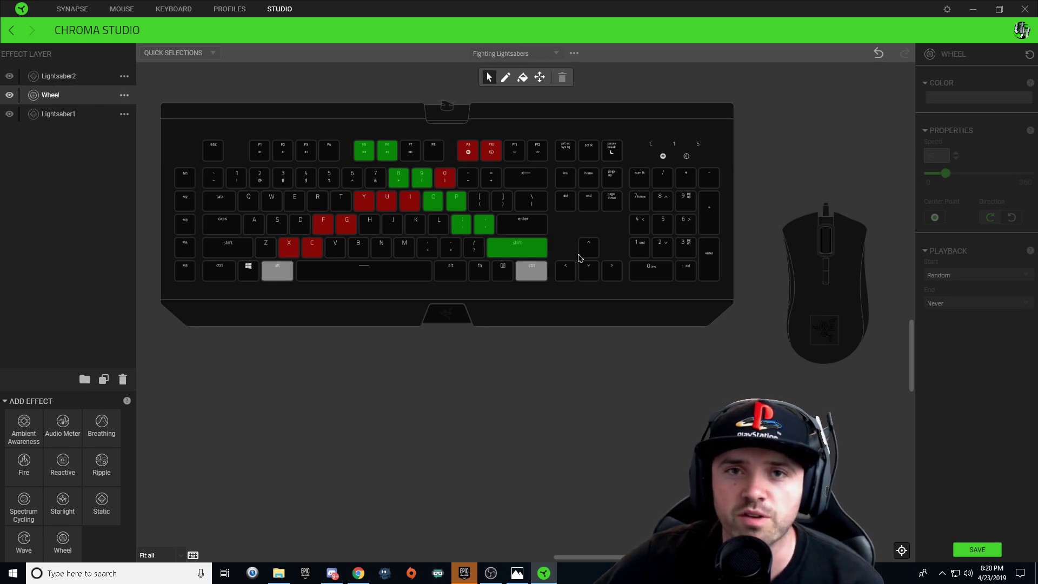
right_click(79, 96)
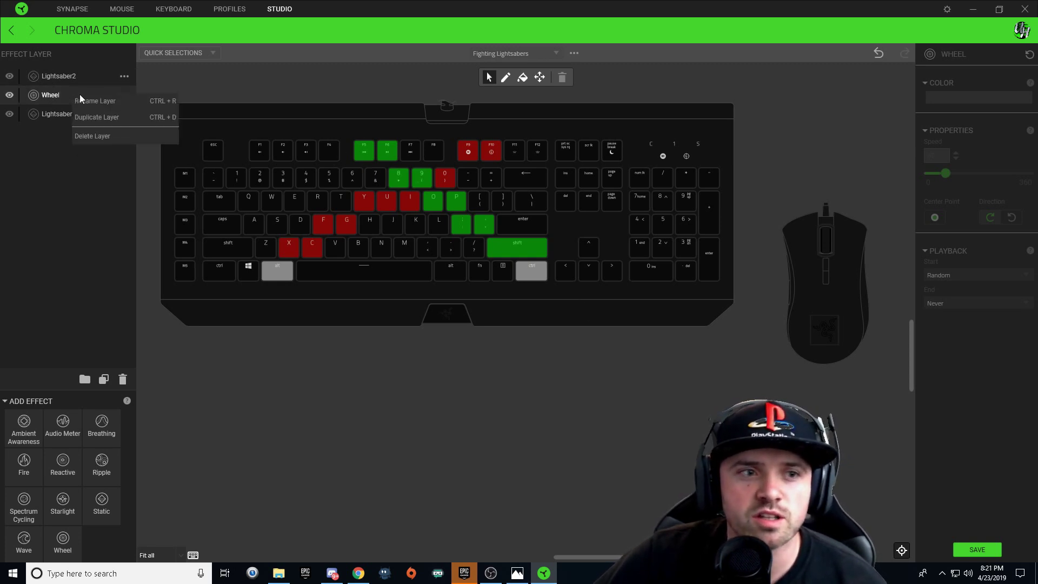
click(97, 101)
text(Sw)
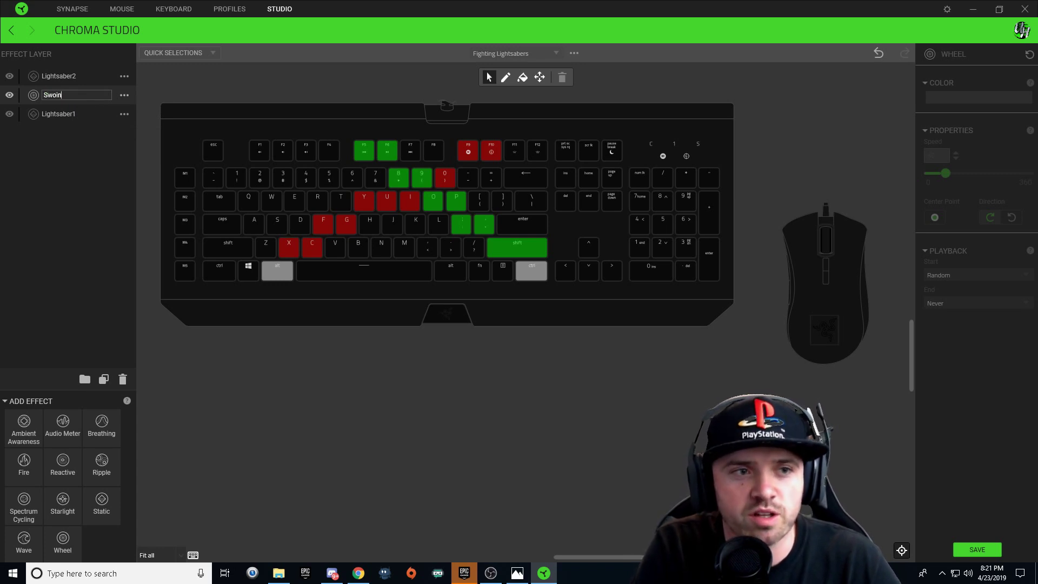
text(ing1)
key(Return)
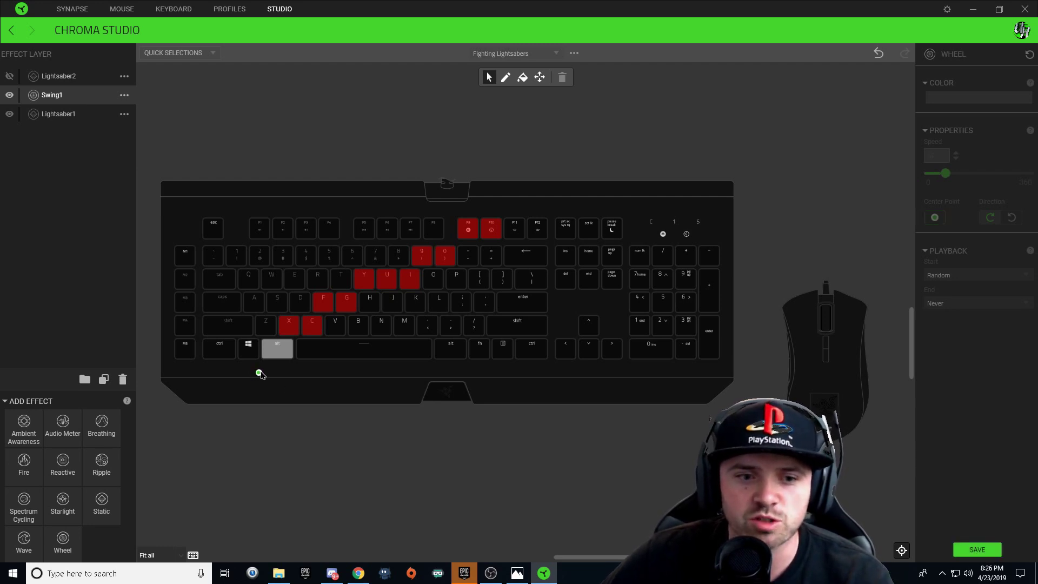
Place Swing1's center point just below the left Ctrl and Windows keys and select M5–Ctrl, M4–C, M3–G, M2–I, grave–0 and F1–F10
drag(259, 373, 236, 373)
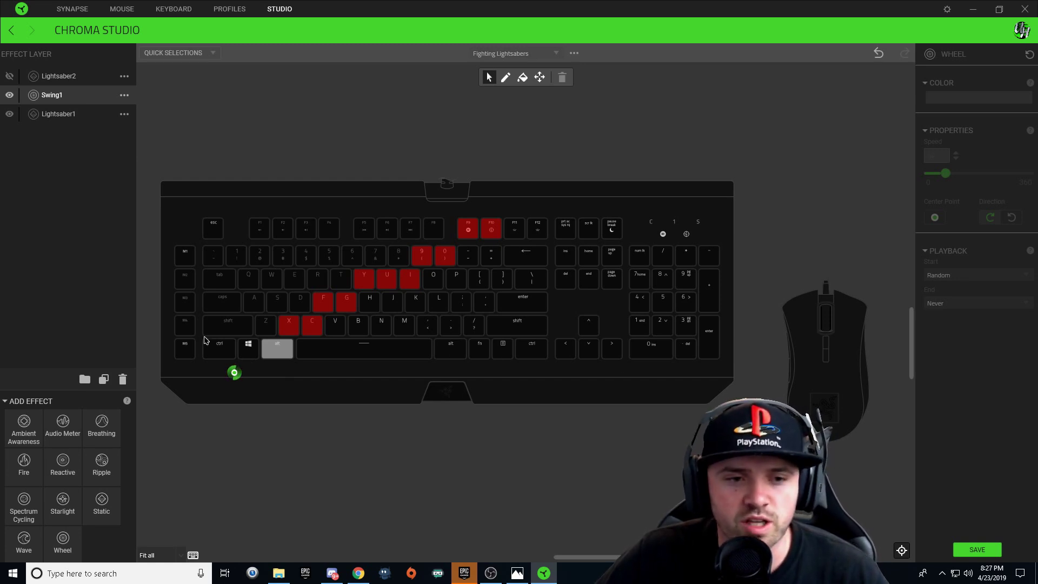
click(190, 350)
click(214, 352)
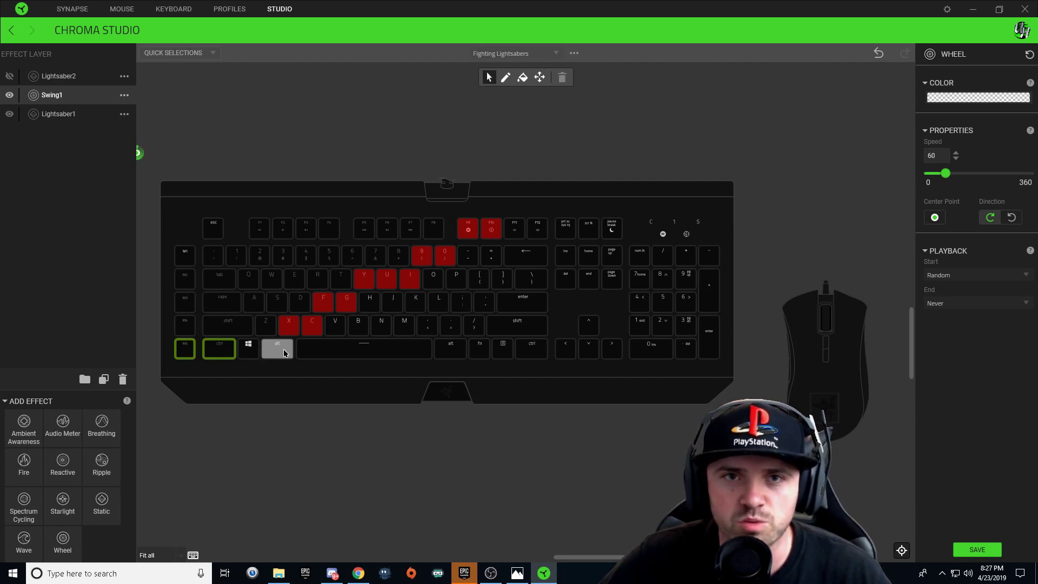
drag(180, 332, 306, 328)
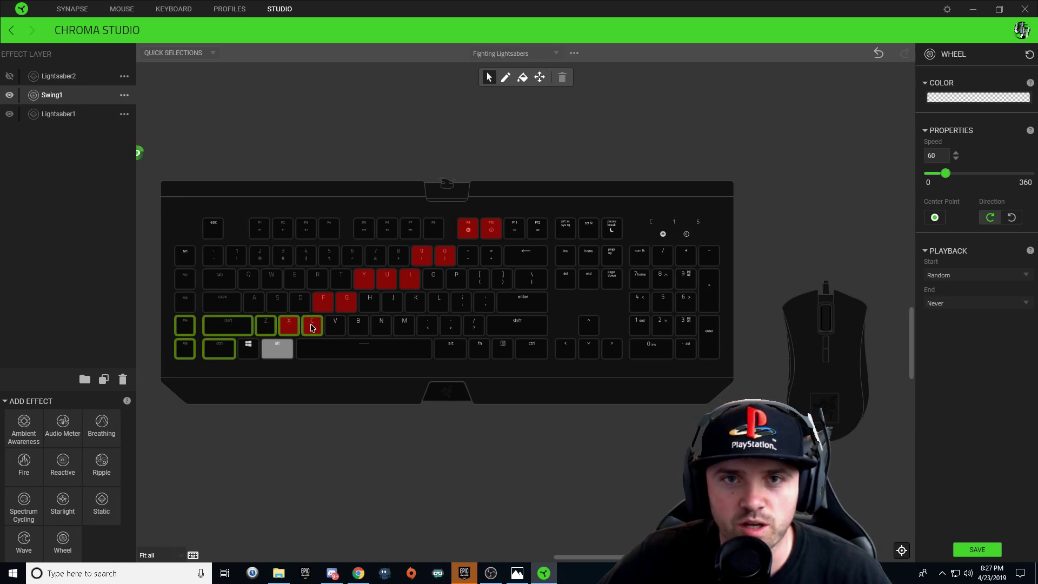
mouse_move(349, 305)
mouse_down()
mouse_move(216, 307)
mouse_move(279, 304)
mouse_up()
drag(403, 284, 185, 278)
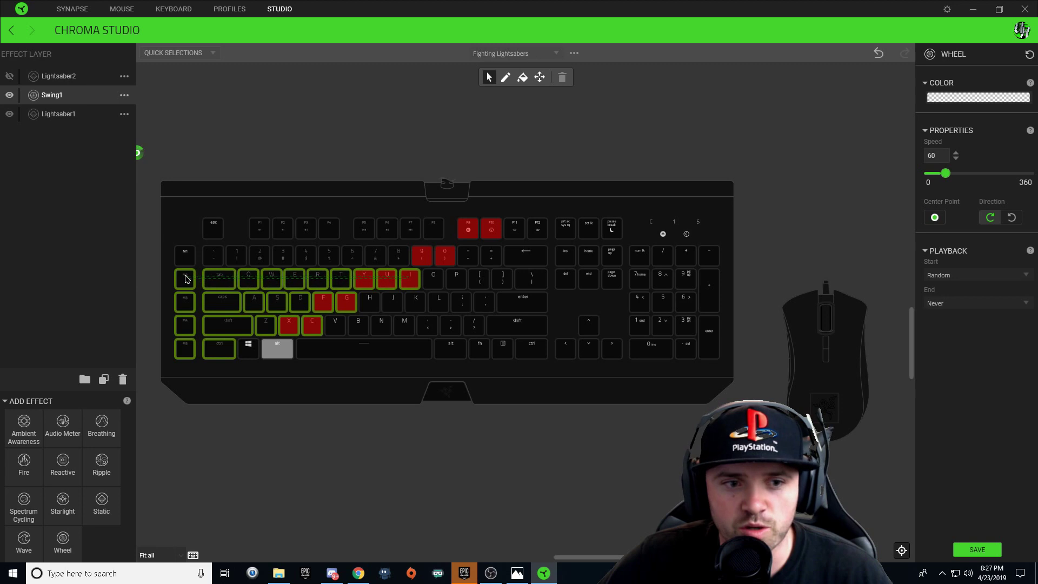
drag(444, 263, 257, 232)
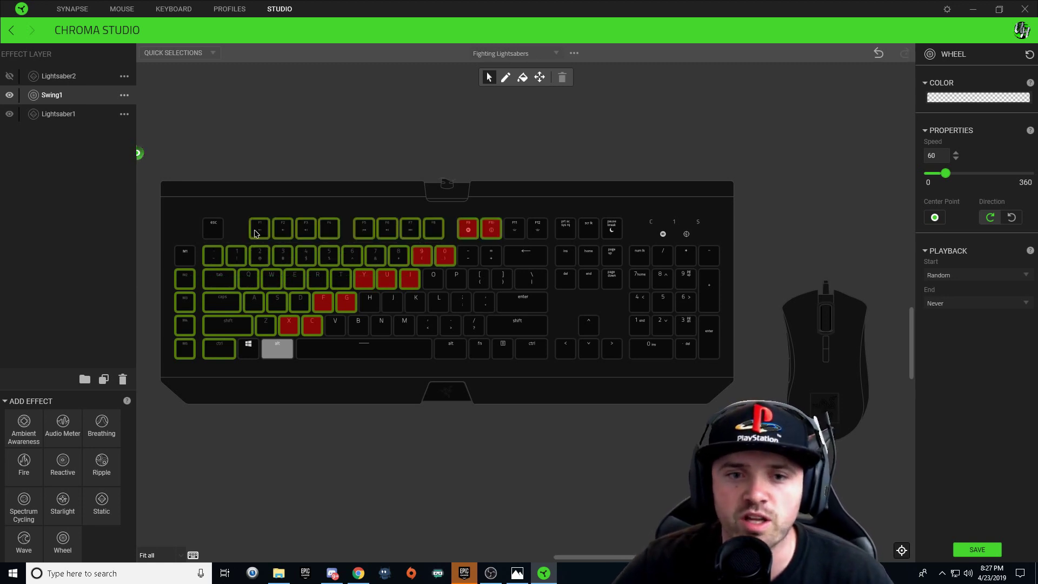
Apply the black-green-black gradient pattern to the selected Swing1 keys, and add a transparent stop right beside the middle green one
click(981, 99)
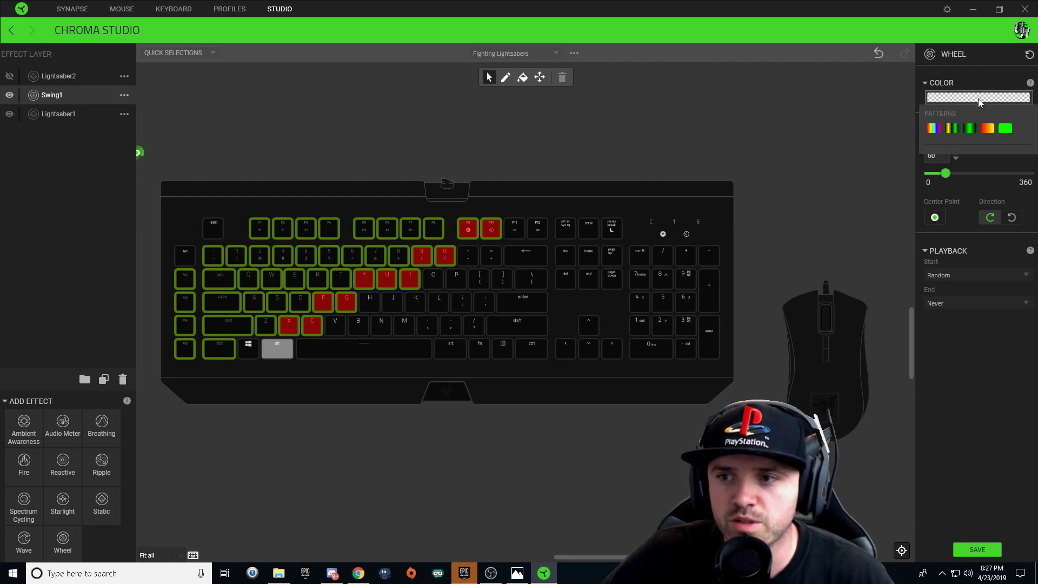
click(972, 128)
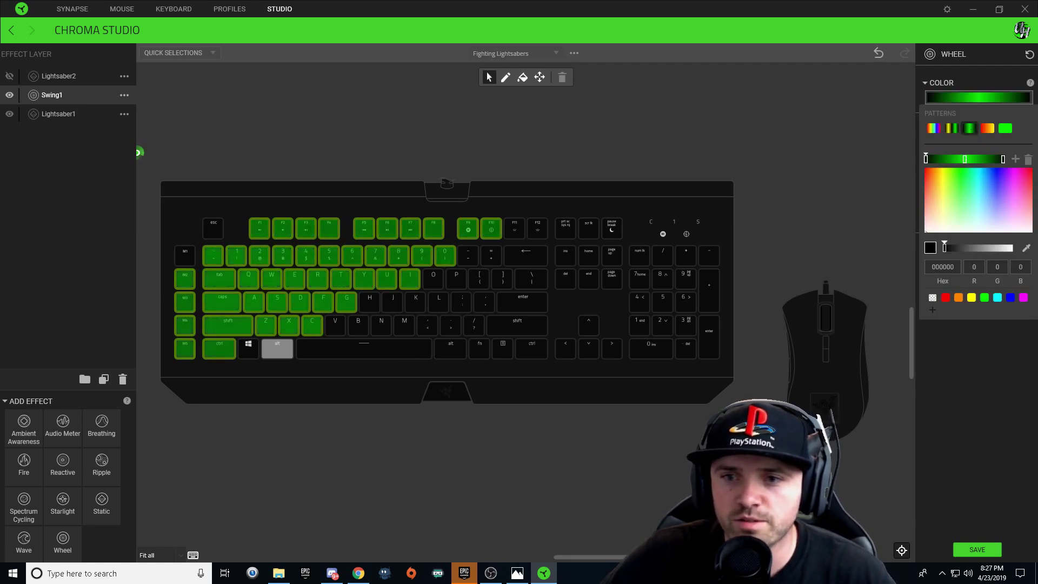
click(966, 160)
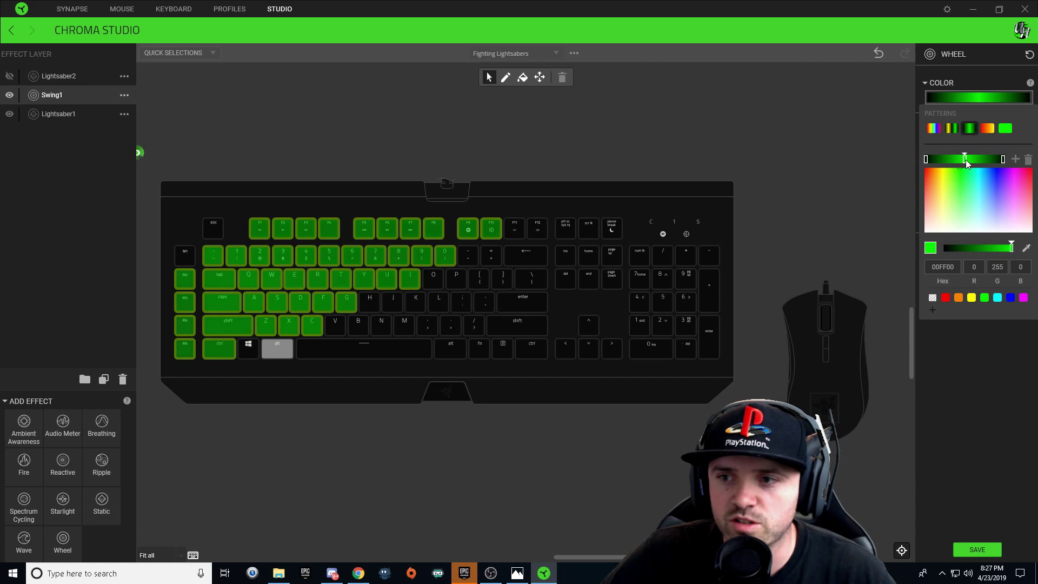
click(1016, 160)
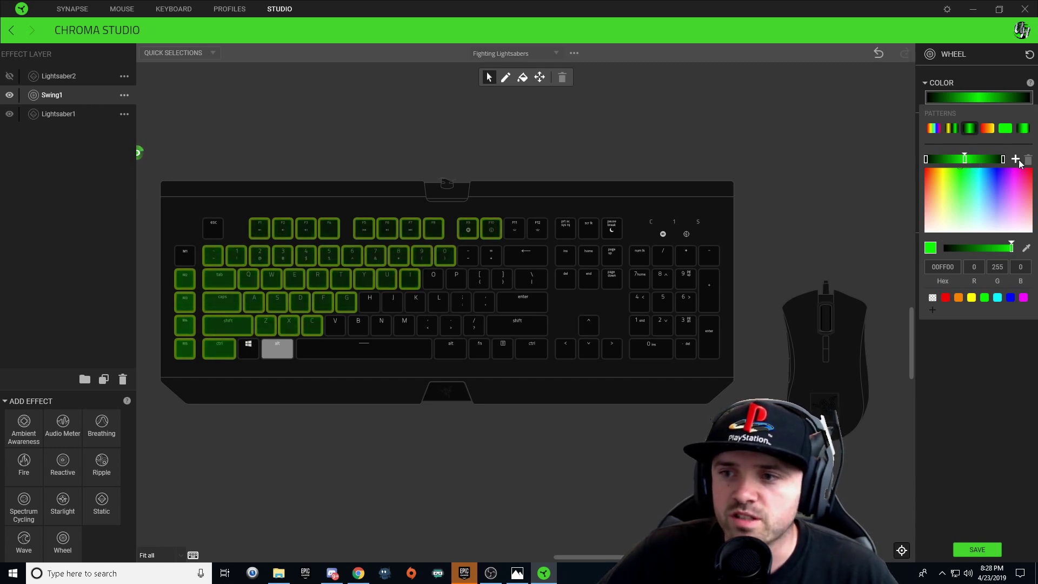
click(1016, 160)
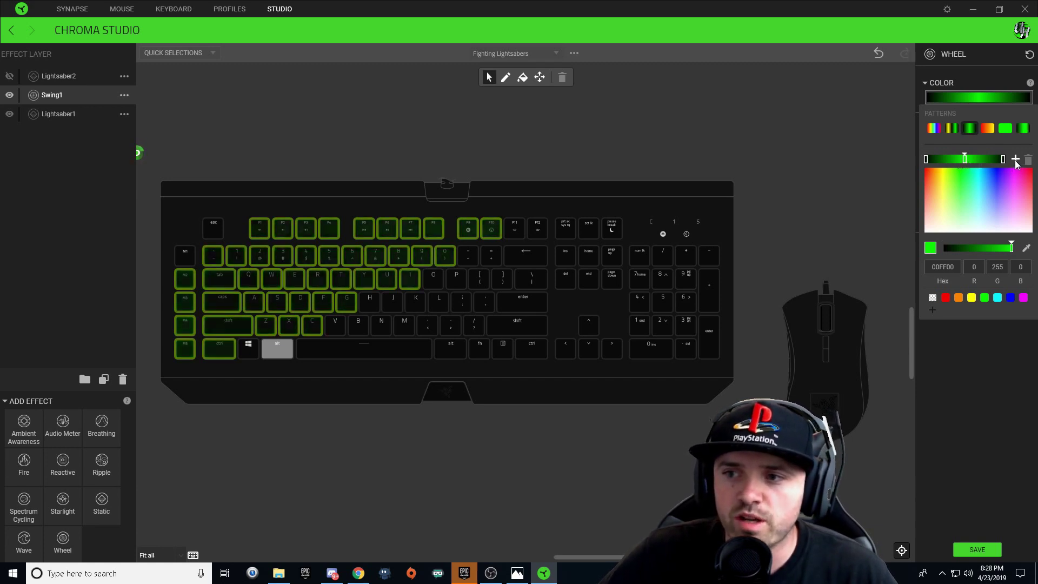
click(965, 160)
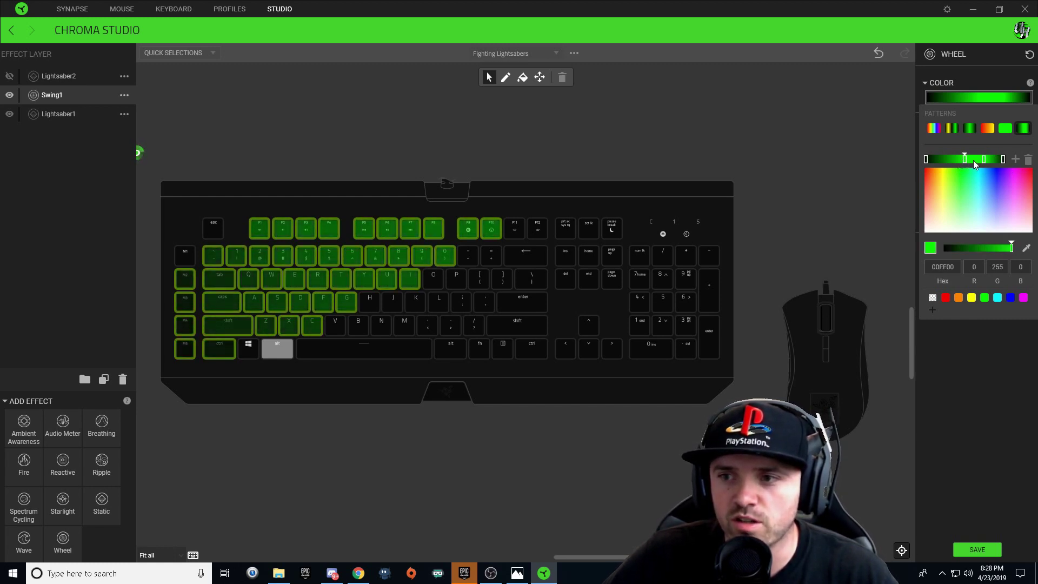
click(983, 160)
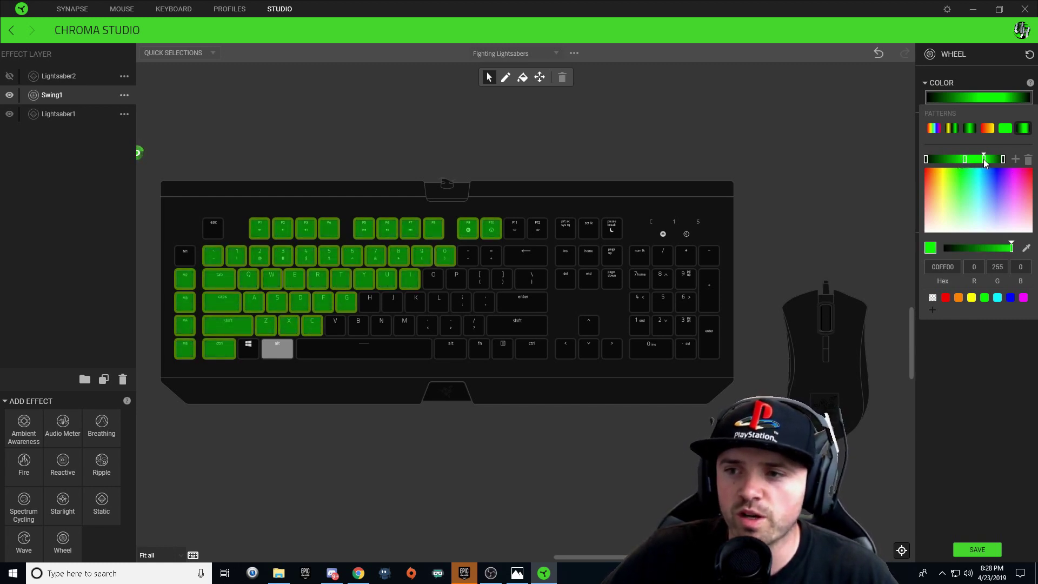
drag(984, 160, 965, 159)
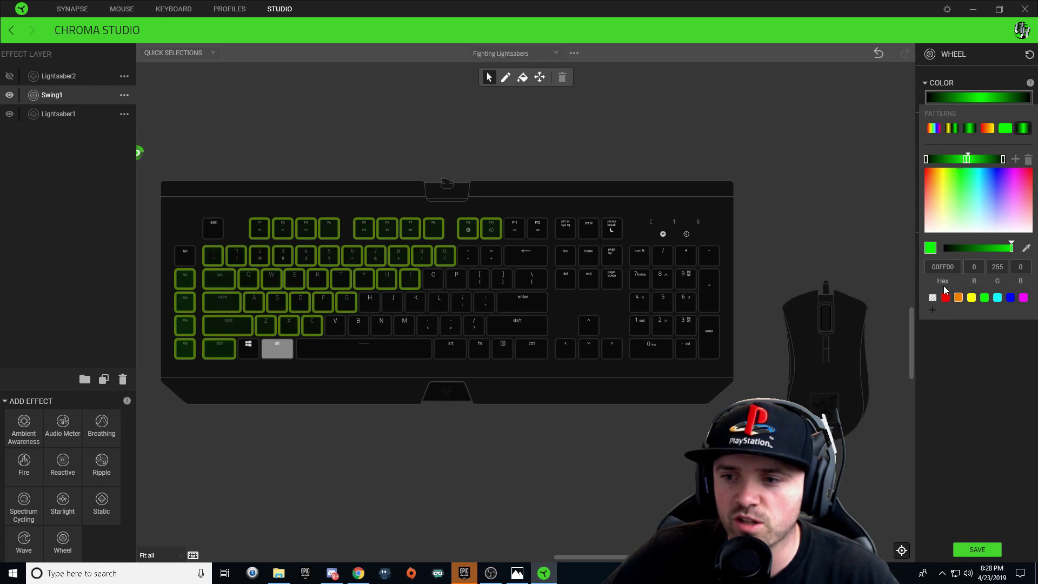
click(933, 298)
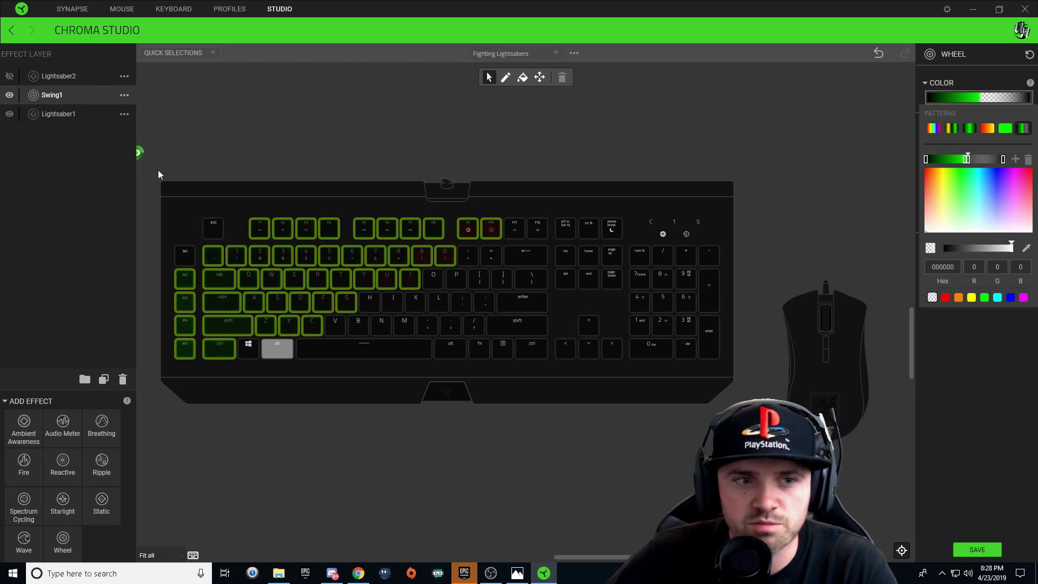
Reposition Swing1's center point just below the left Ctrl and Windows keys, and recolour the green stop black and the end stop red (FF0000)
click(137, 153)
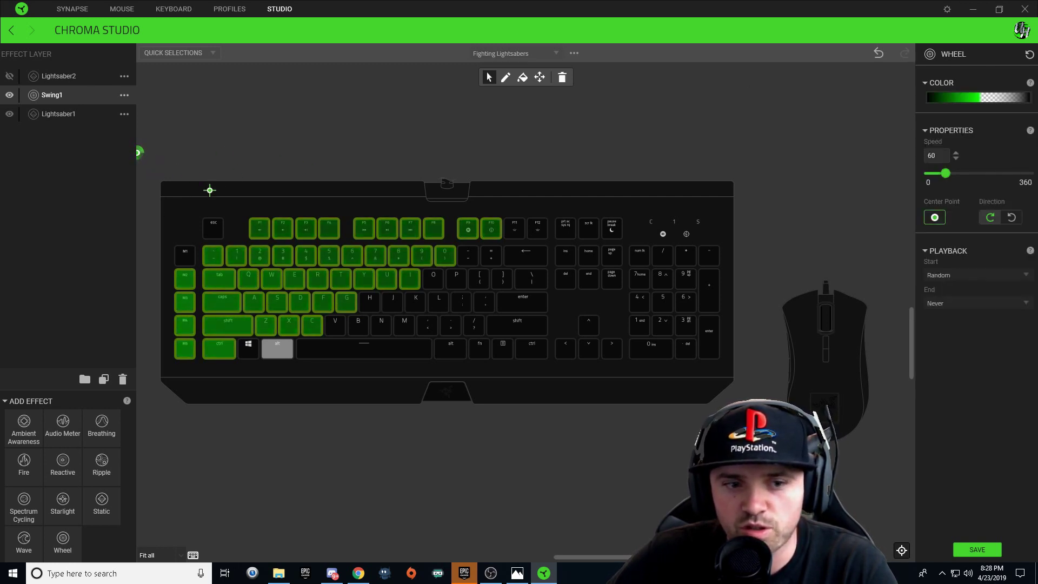
click(235, 377)
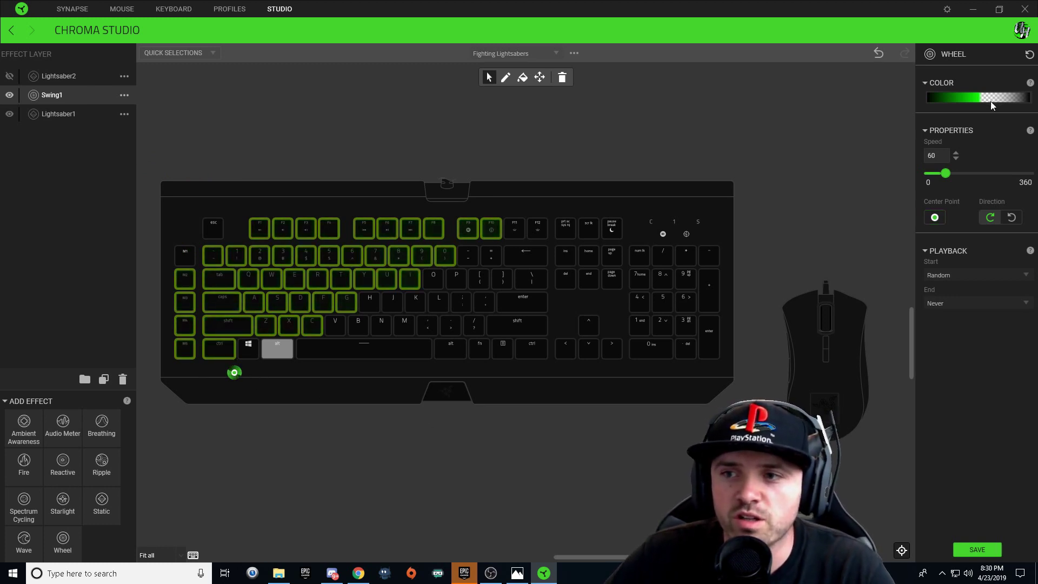
click(990, 101)
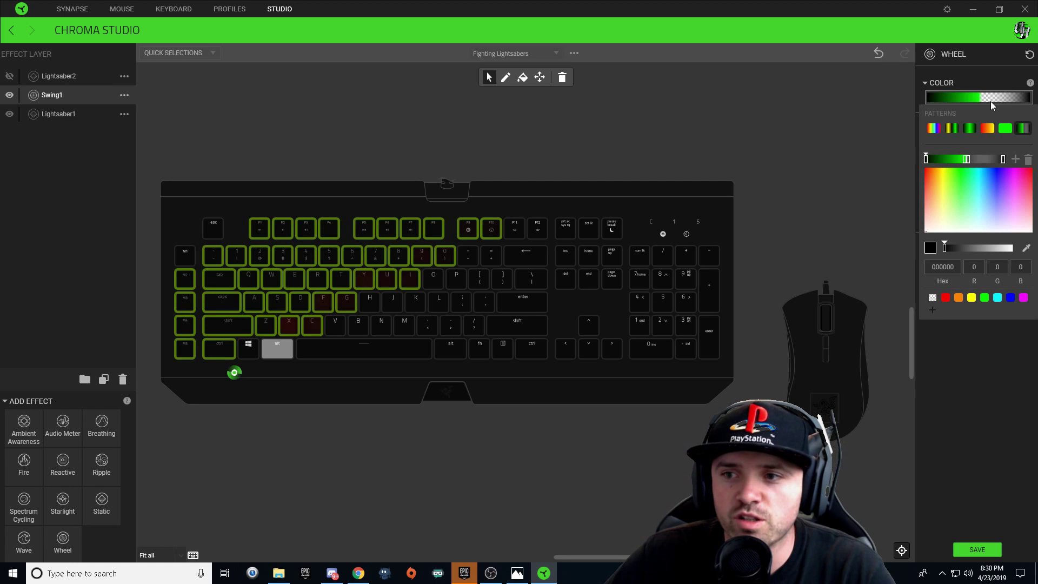
click(966, 159)
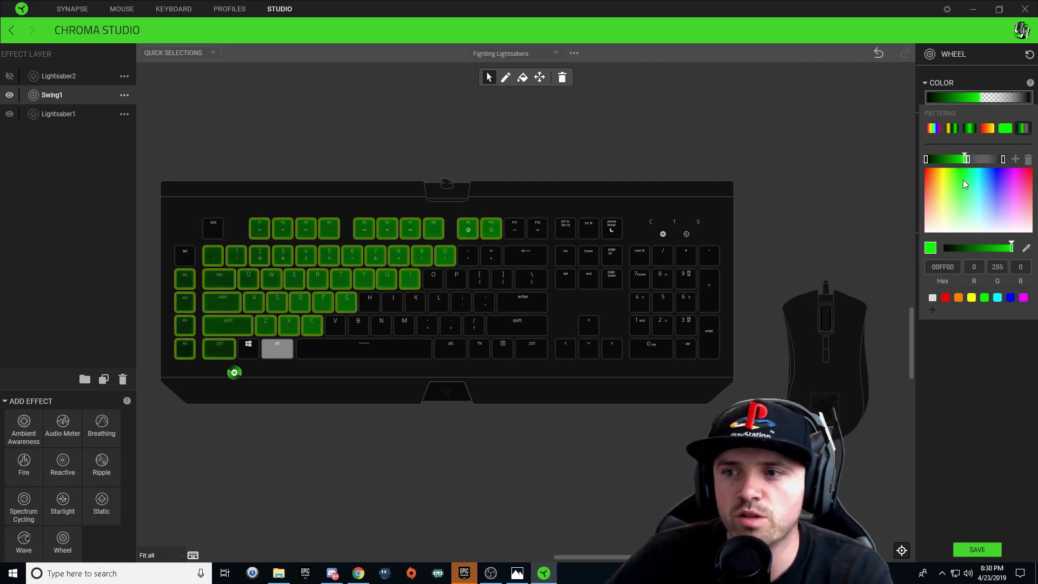
click(947, 249)
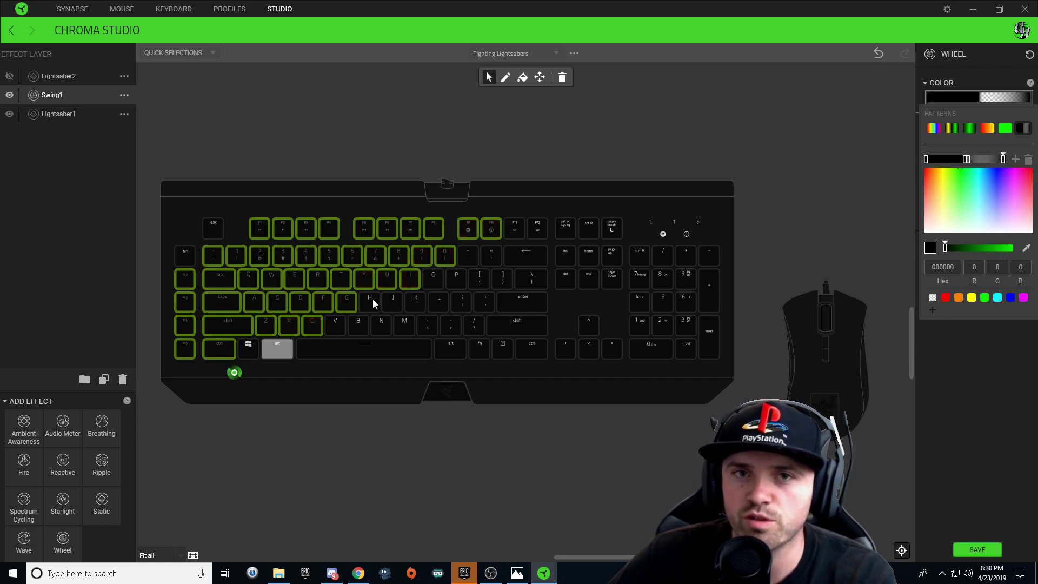
click(946, 298)
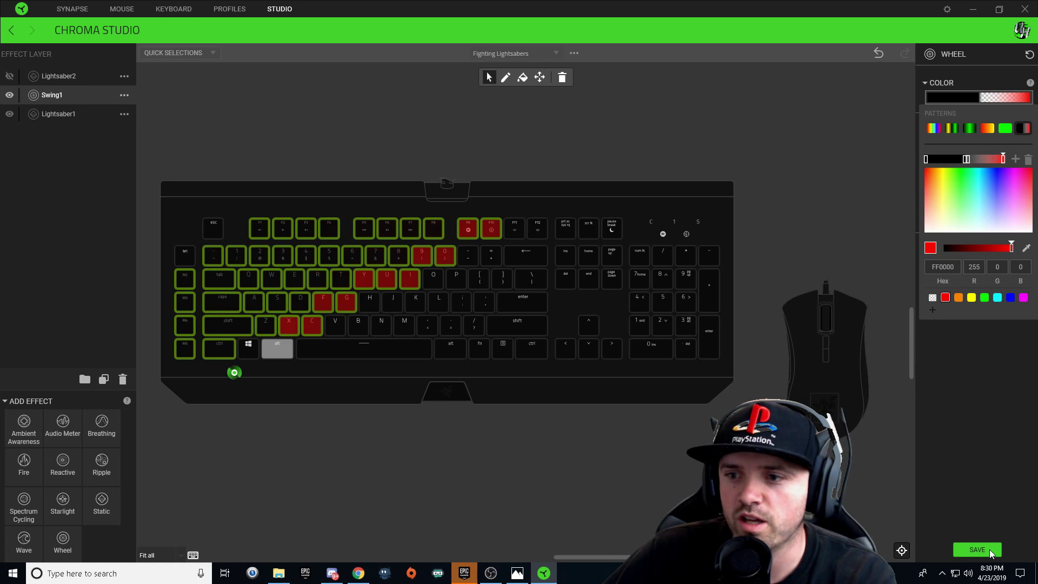
click(994, 391)
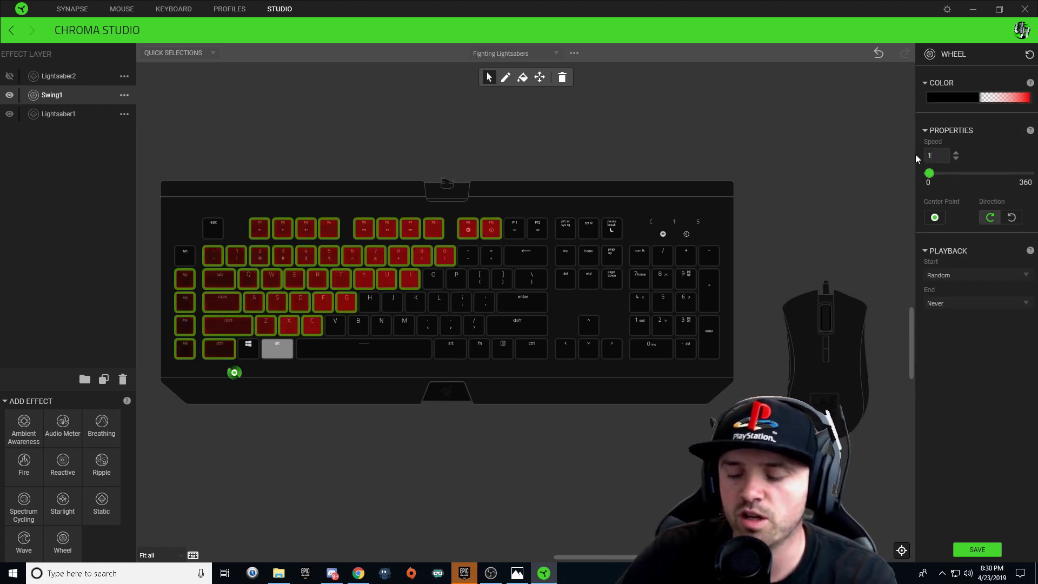
Set the Swing1 wheel speed to 180, save the effect and deselect the keys
text(180)
key(Return)
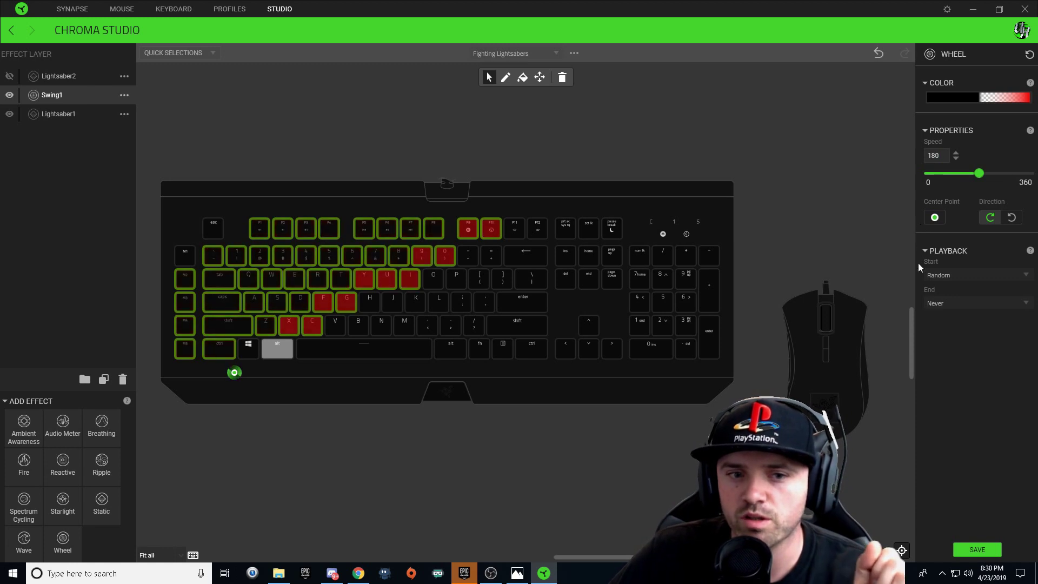
click(986, 554)
click(191, 204)
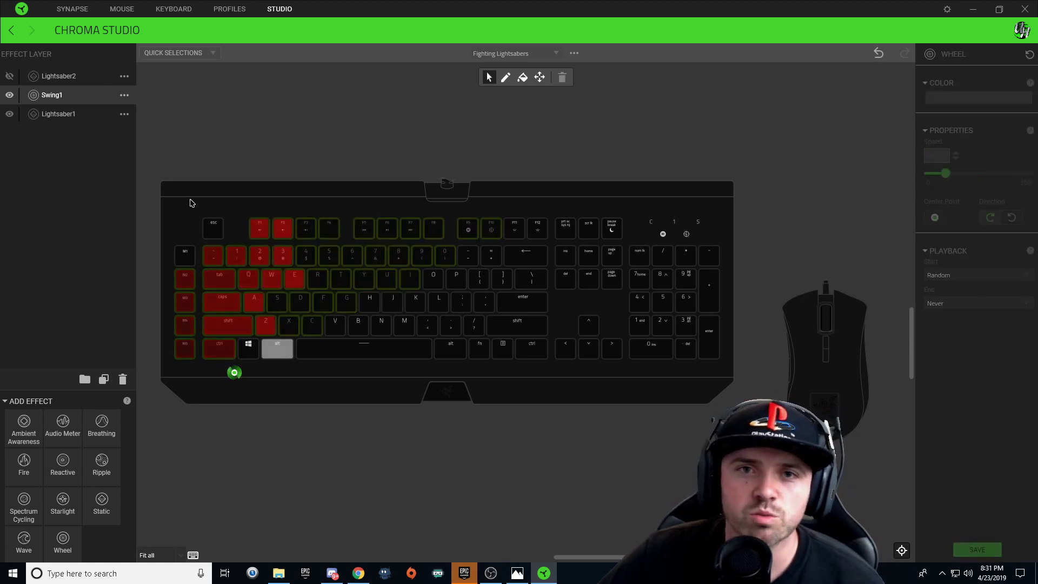
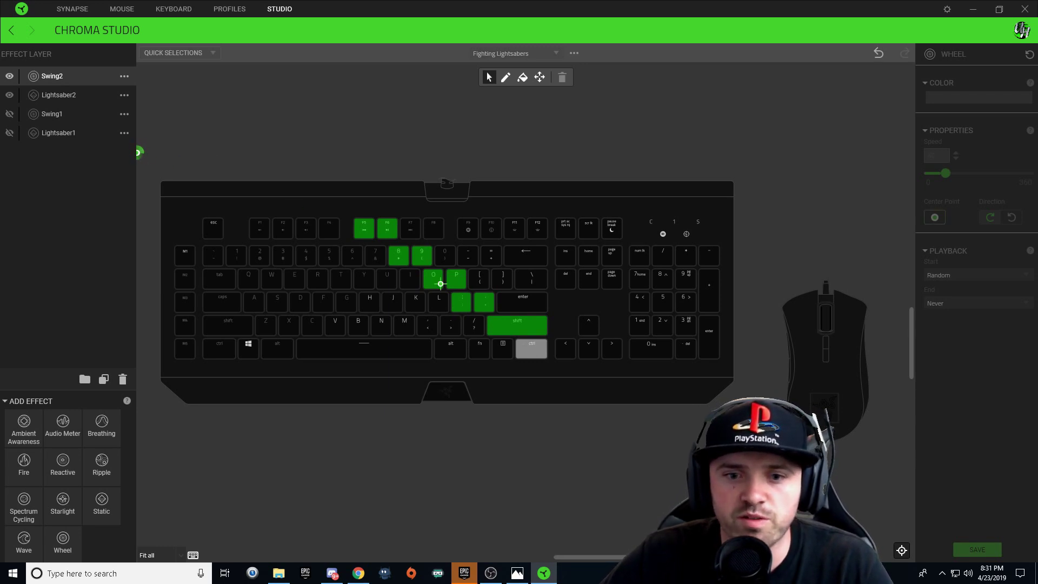
Place Swing2's center point below the left and down arrows; select F5–PrtSc, 8–NumLock, O–numpad 8, semicolon–numpad 6, right Shift–numpad Enter and down arrow–numpad Del
click(576, 372)
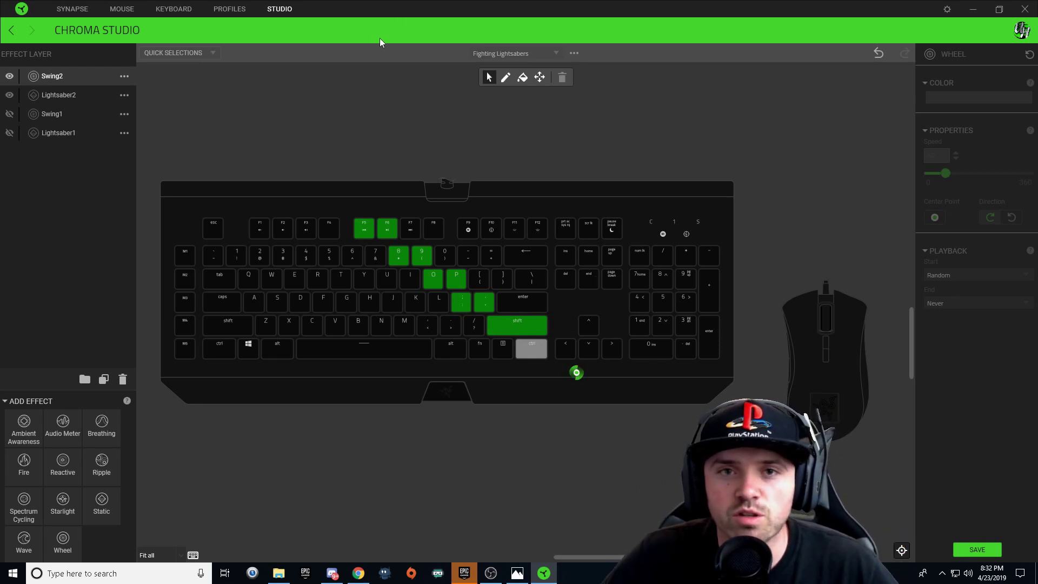
drag(591, 354, 509, 329)
drag(685, 309, 473, 304)
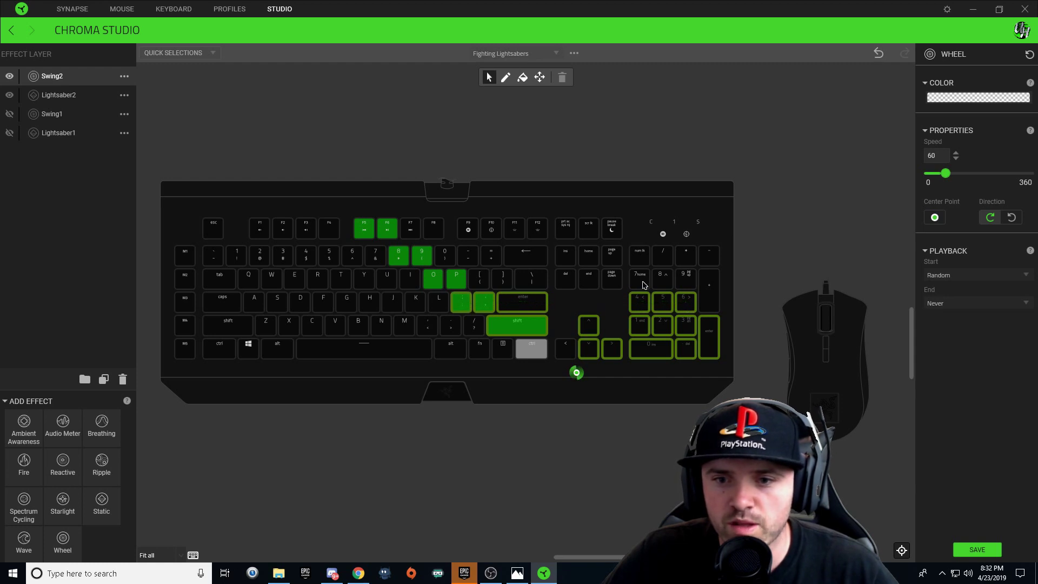
drag(648, 285, 456, 286)
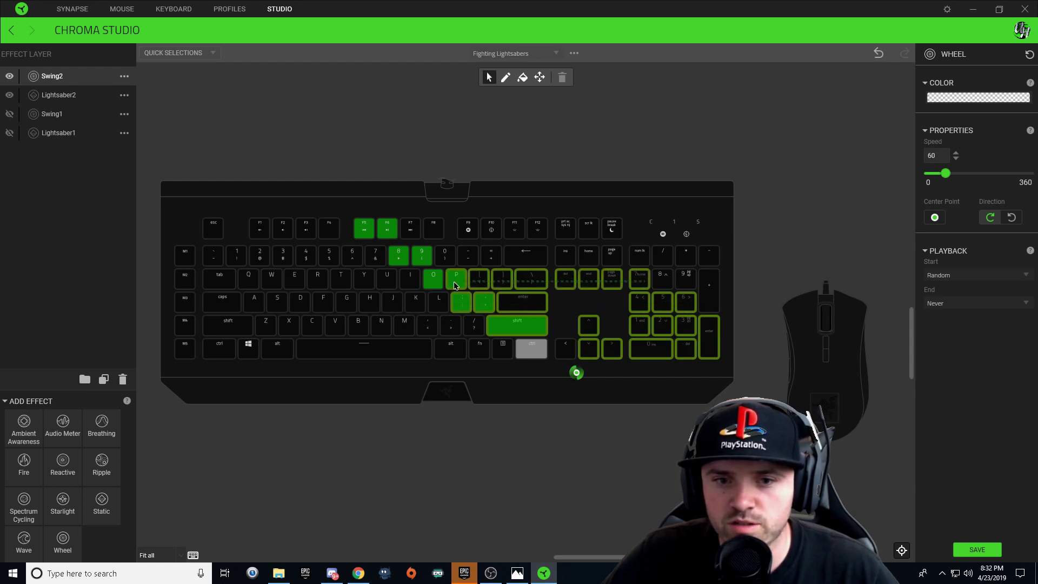
drag(639, 254, 443, 255)
drag(565, 227, 411, 228)
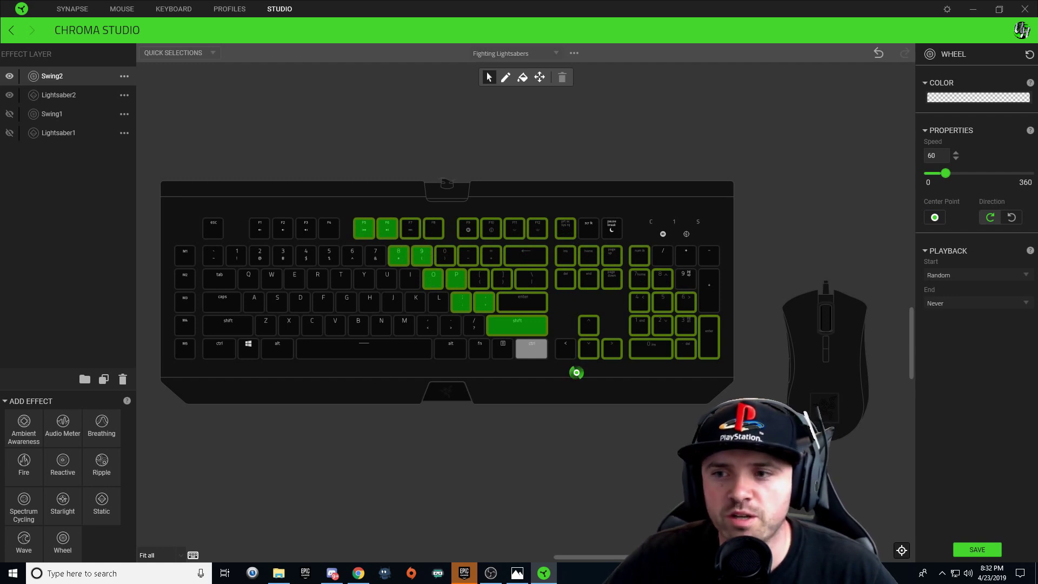
Apply the black-green-black gradient pattern to the selected Swing2 keys, and add a stop right beside the middle green one
click(955, 100)
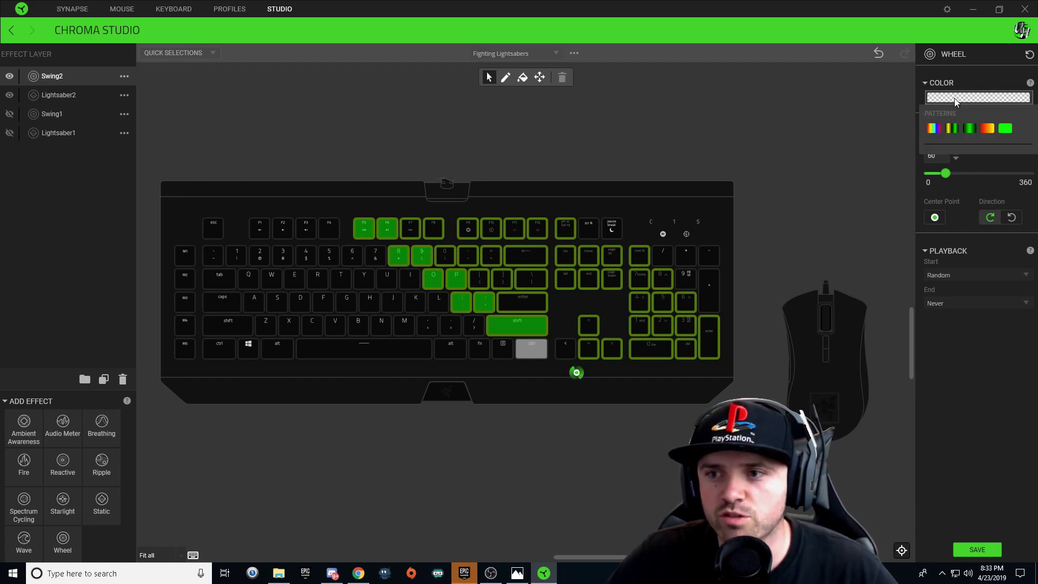
click(970, 130)
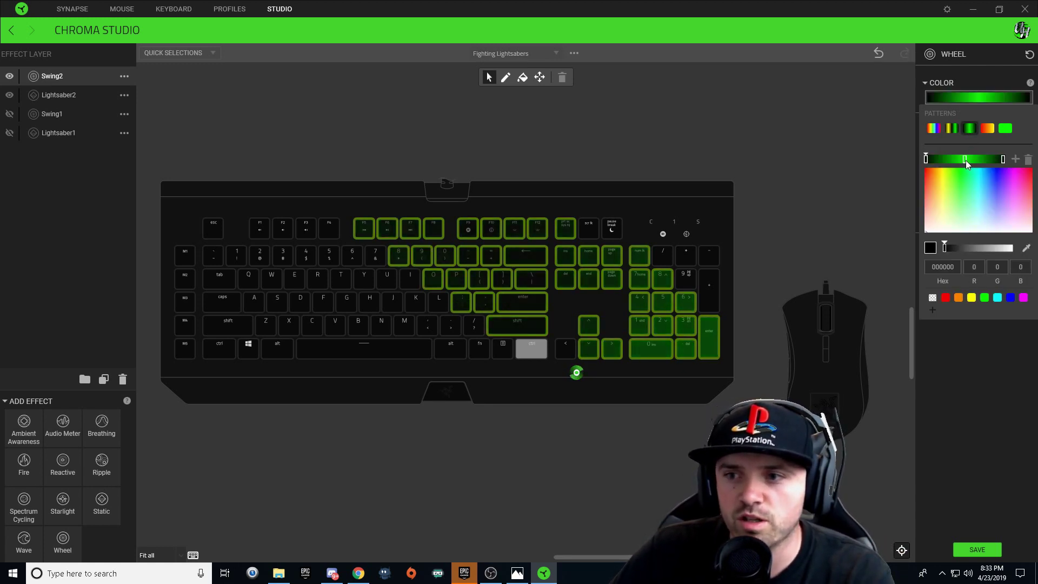
click(982, 161)
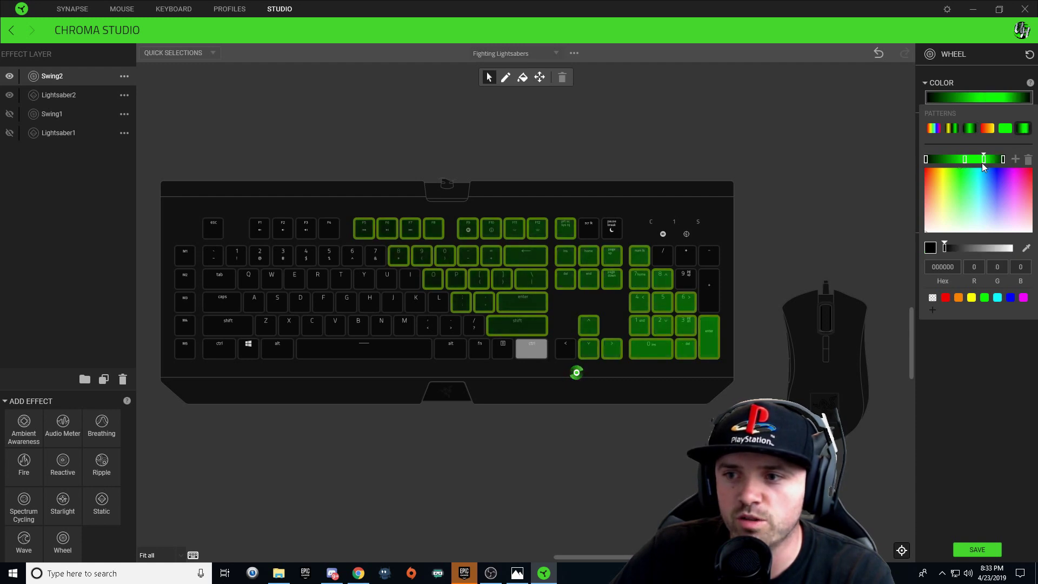
drag(984, 160, 962, 162)
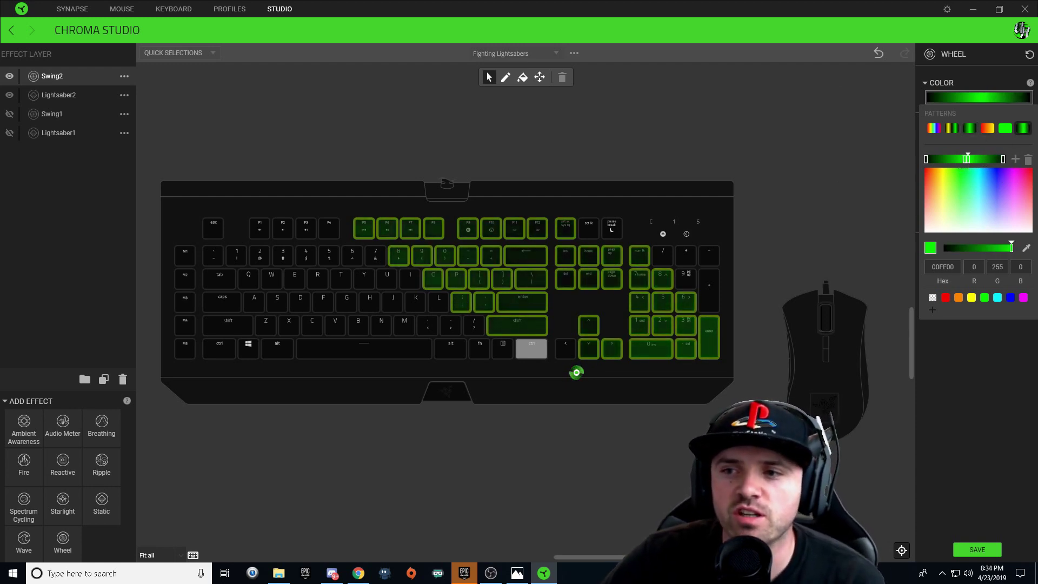
Set the Swing2 wheel to rotate counterclockwise at speed 180 and save the effect
click(997, 356)
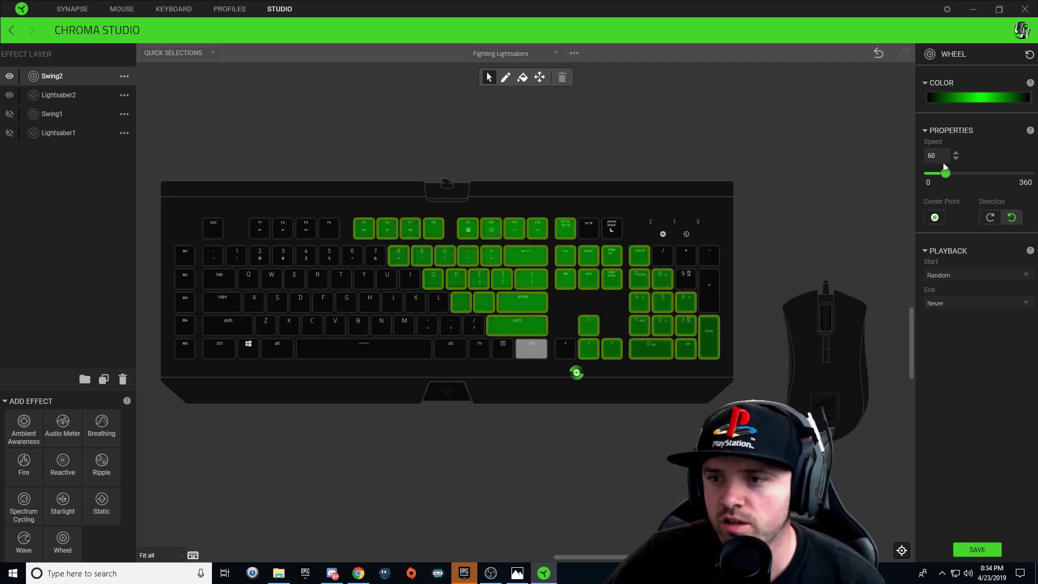
text(180)
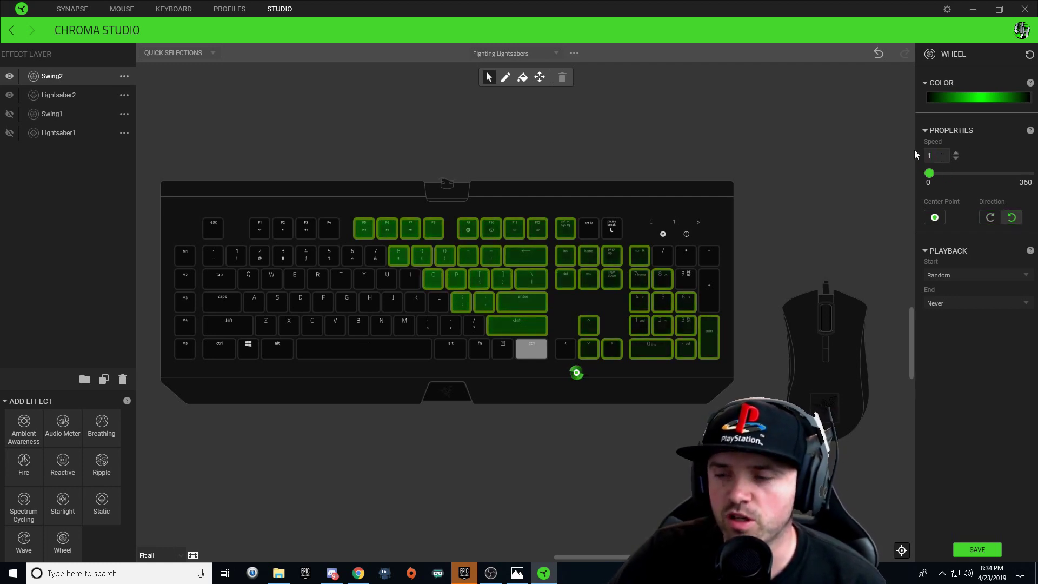
Make Swing2's last gradient stop transparent and its left middle stop black, save, and show the Swing1 and Lightsaber1 layers
click(978, 97)
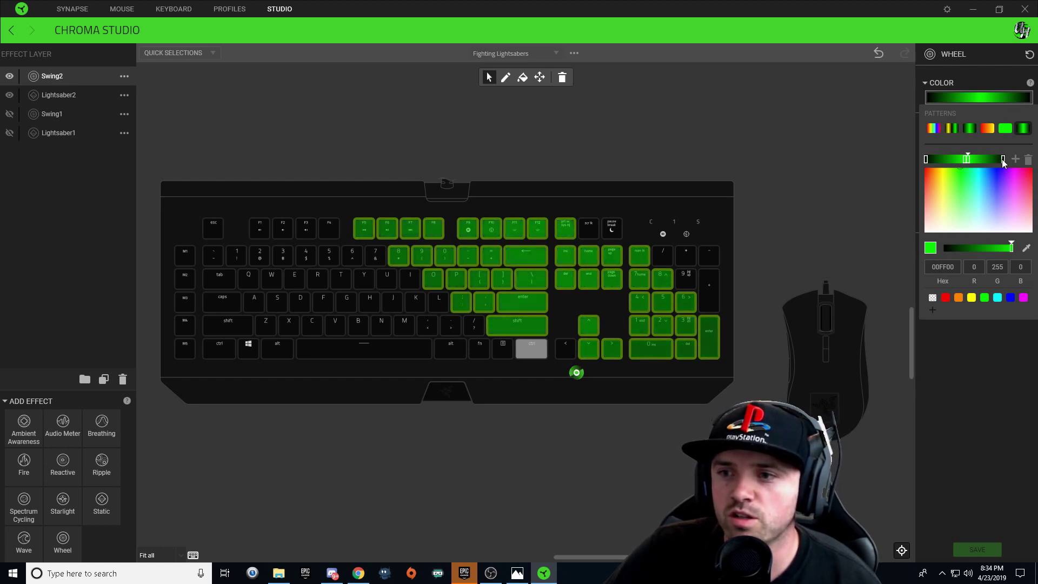
click(933, 297)
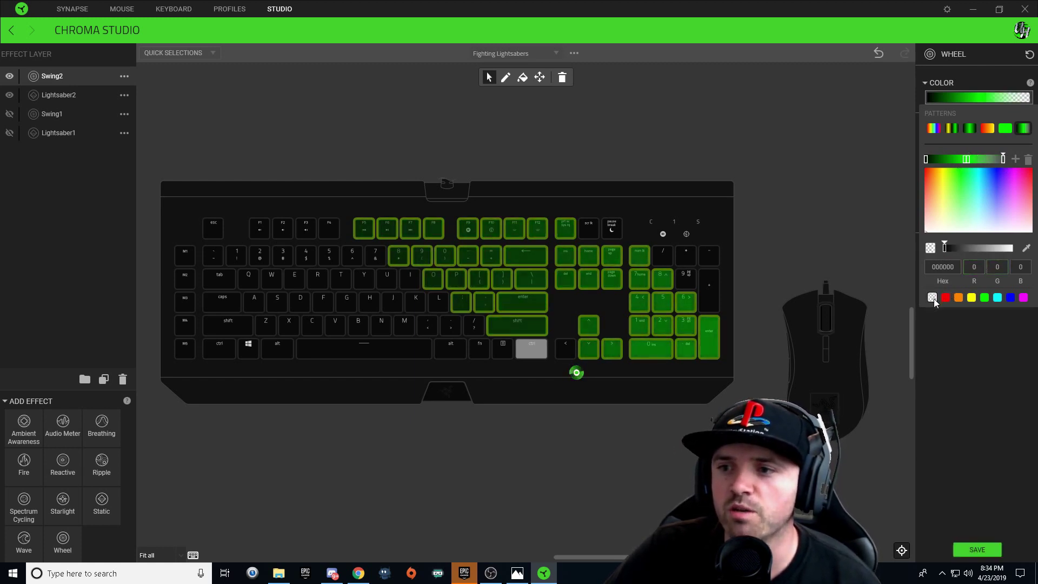
click(966, 159)
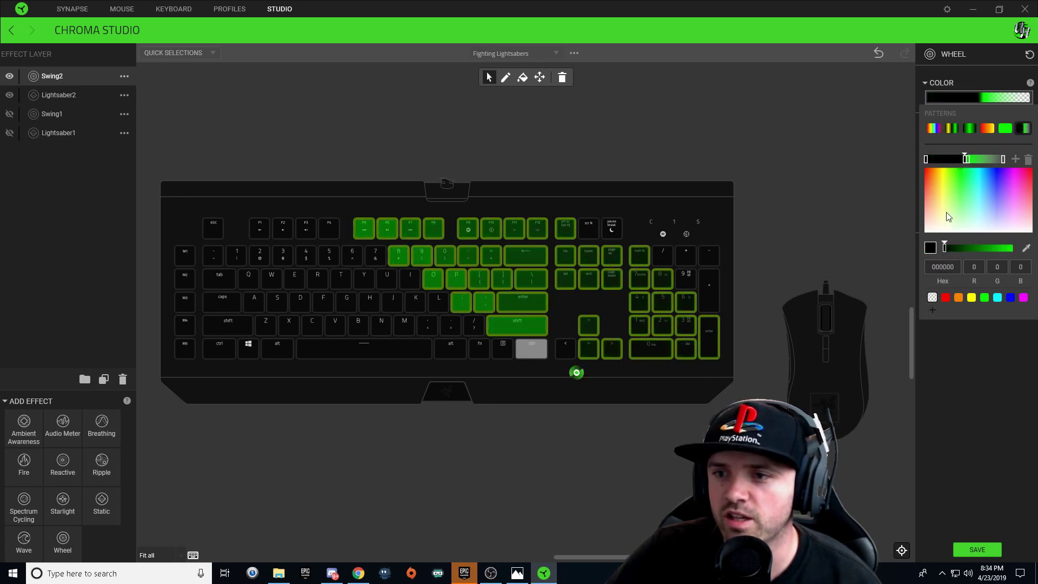
click(973, 357)
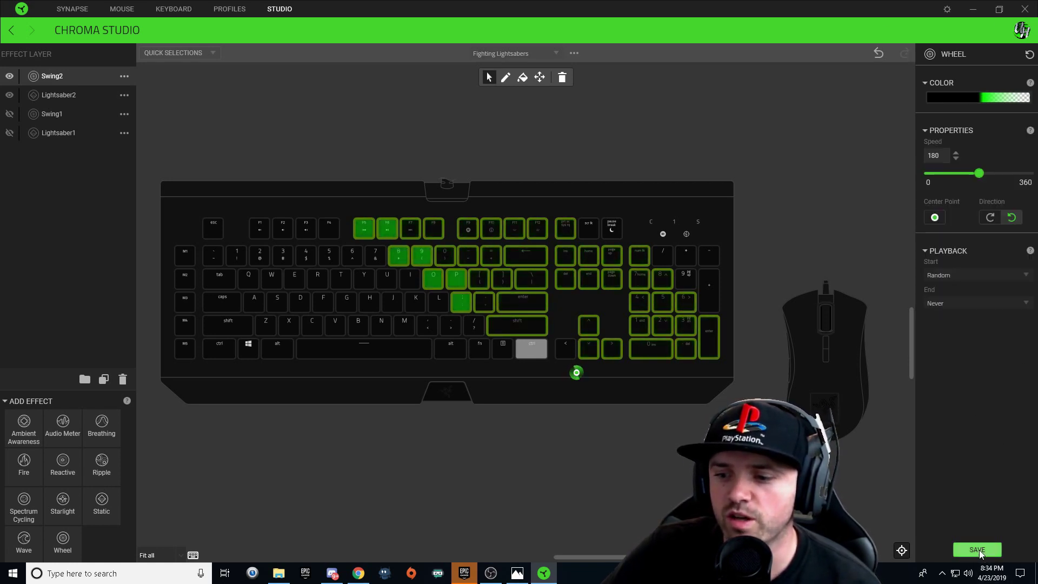
click(10, 114)
click(10, 133)
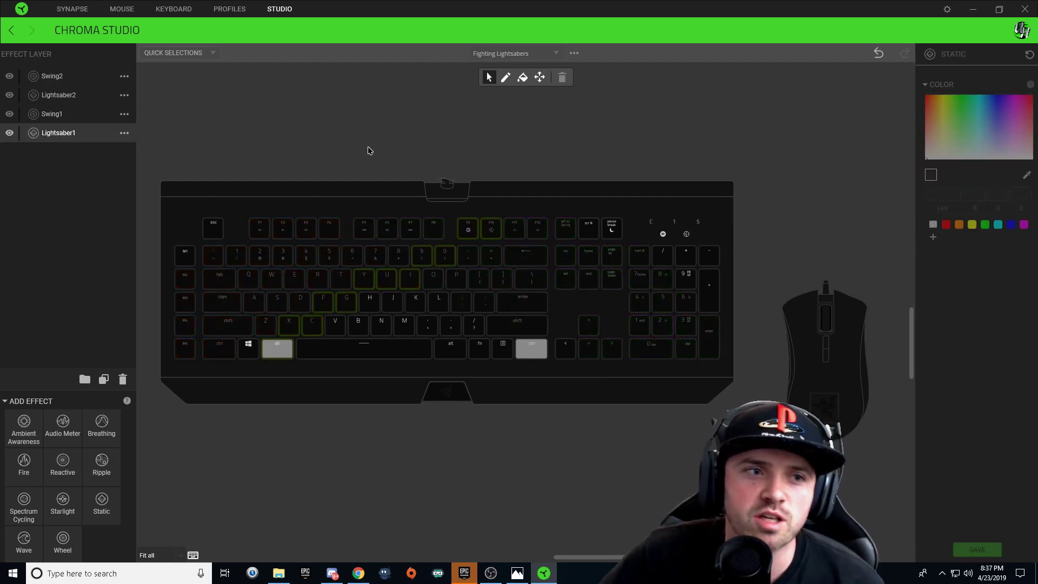
In Swing1, select the Windows and left Alt keys and change the red end stop of their gradient to white
click(64, 118)
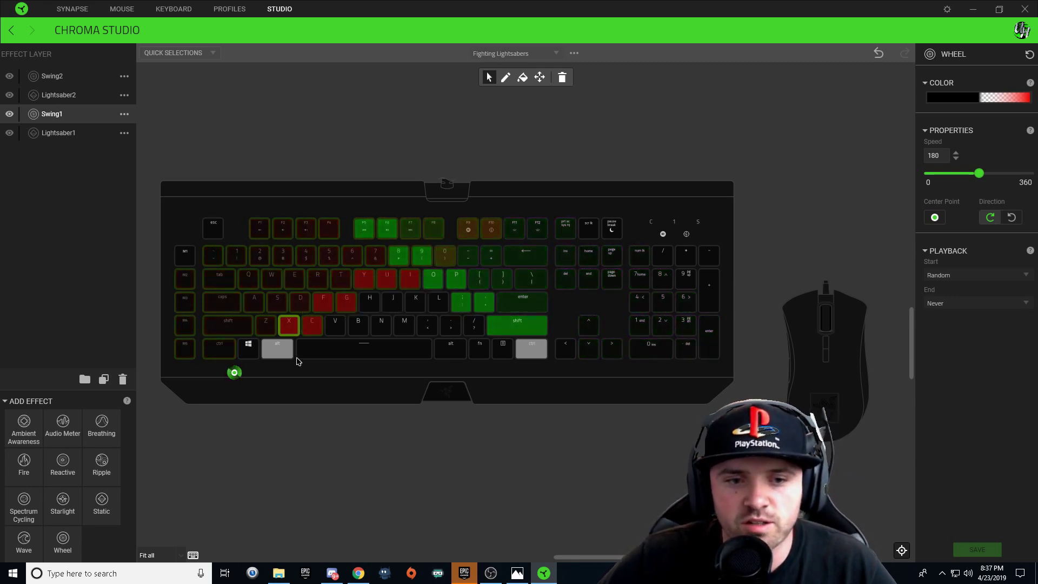
click(248, 348)
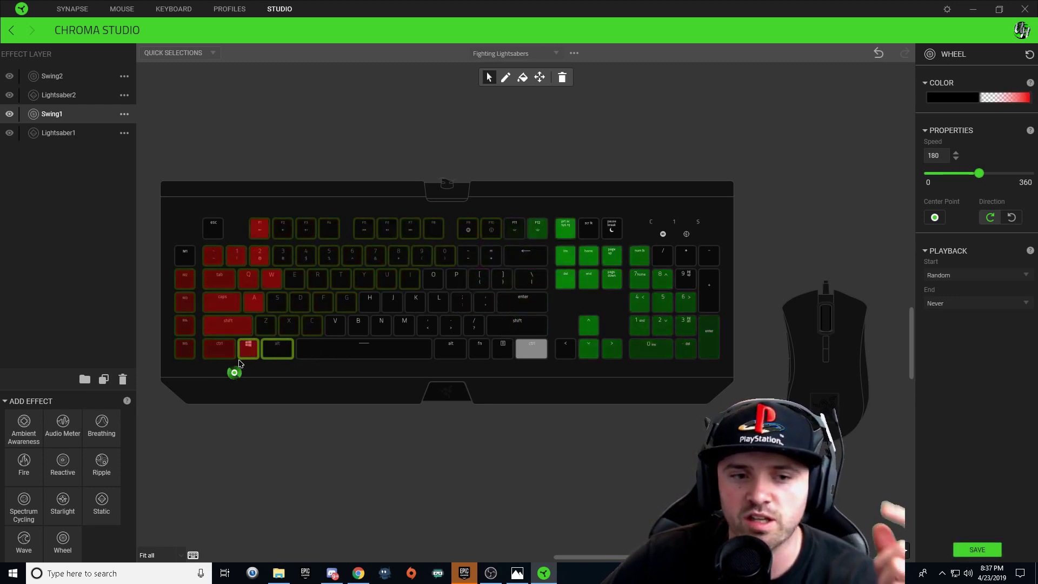
click(1014, 98)
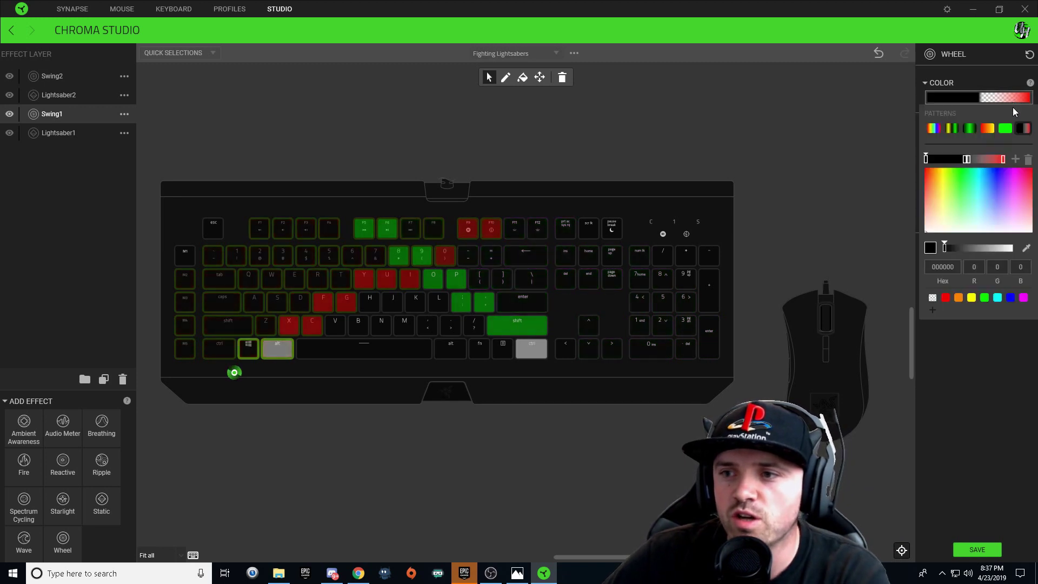
click(1004, 160)
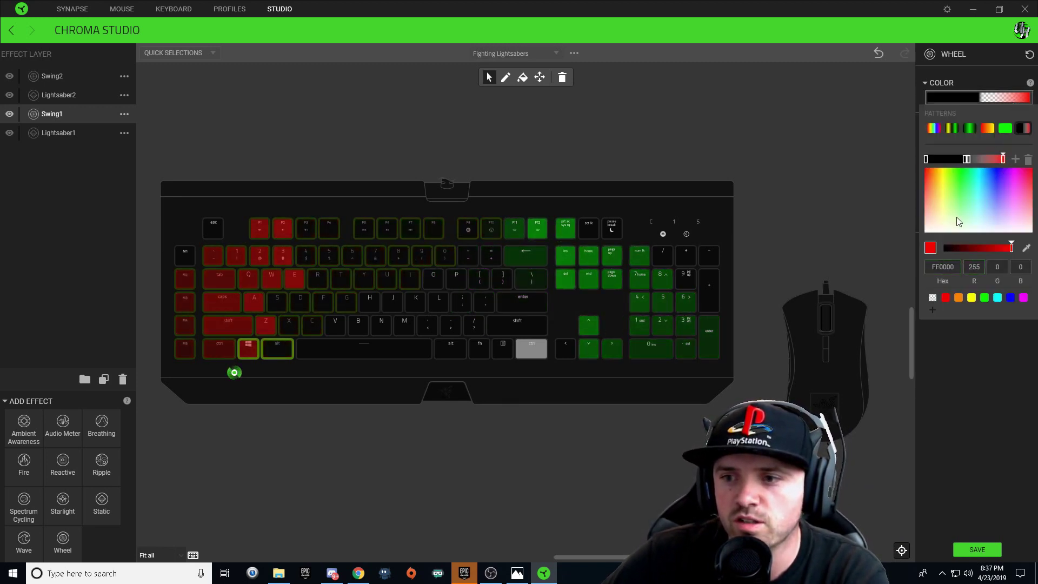
click(950, 232)
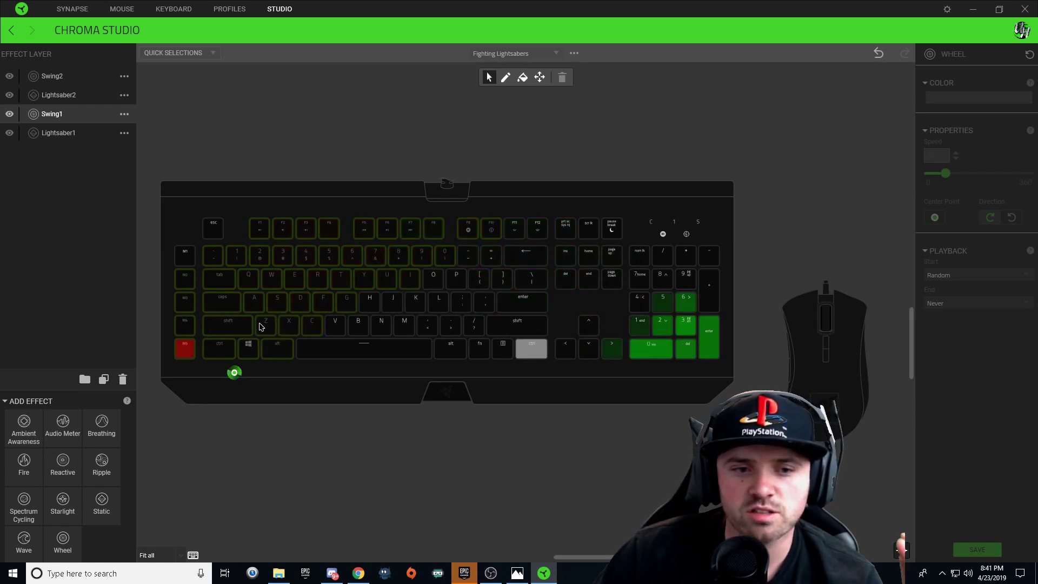
Examine the wheel settings of individual Swing1 keys, including left Alt, S and Z
ctrl+click(270, 344)
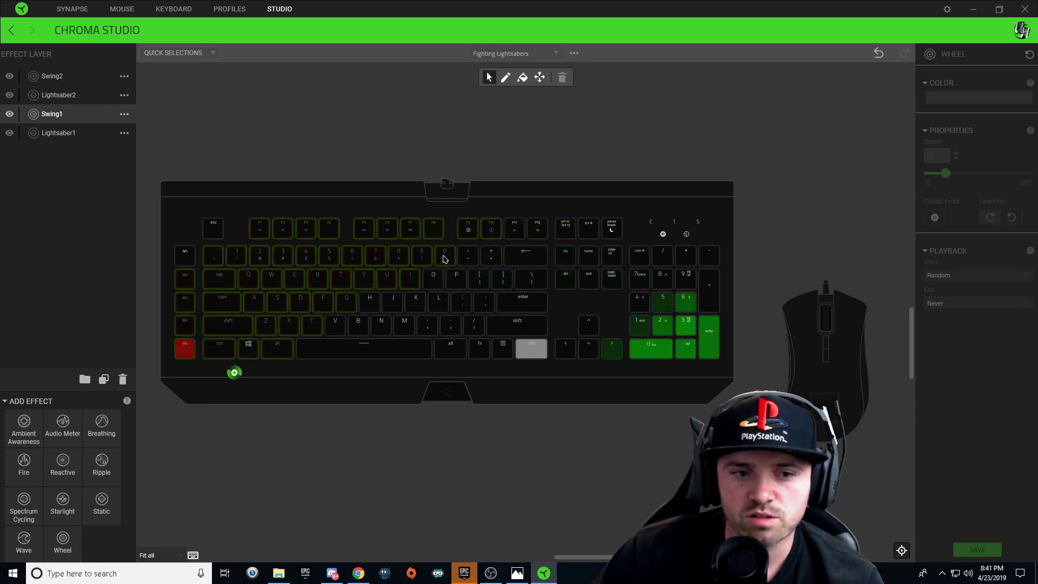
click(284, 306)
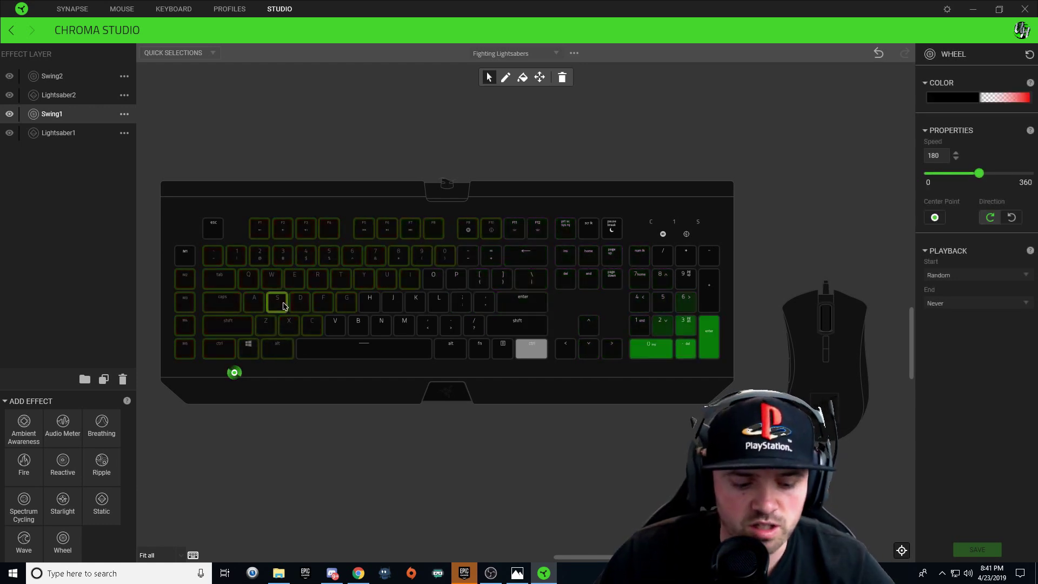
click(271, 329)
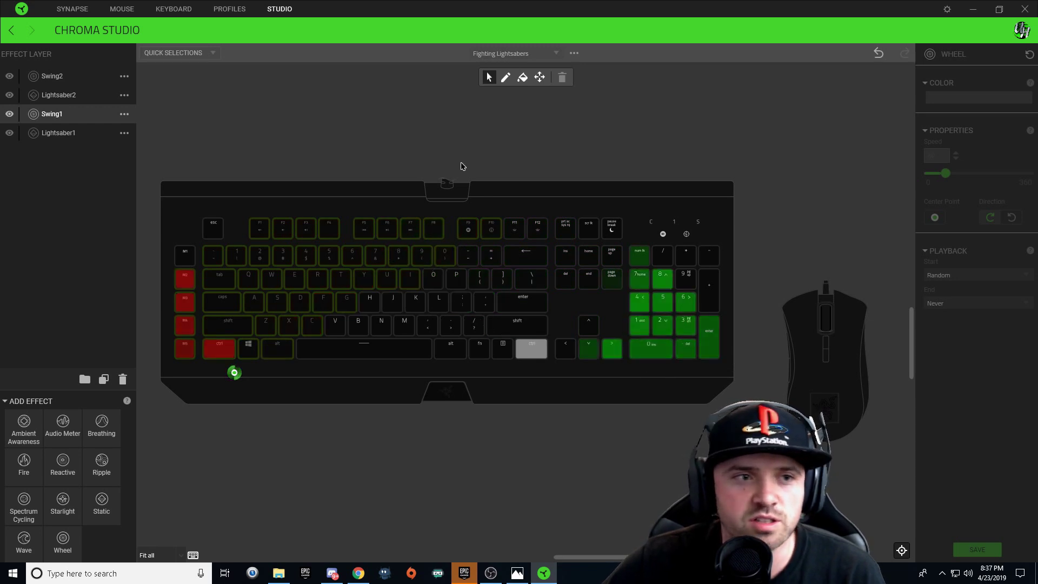
In Swing2, select the left arrow and right Ctrl keys and change the green middle stop of their gradient to near-white EAFFEE
click(69, 76)
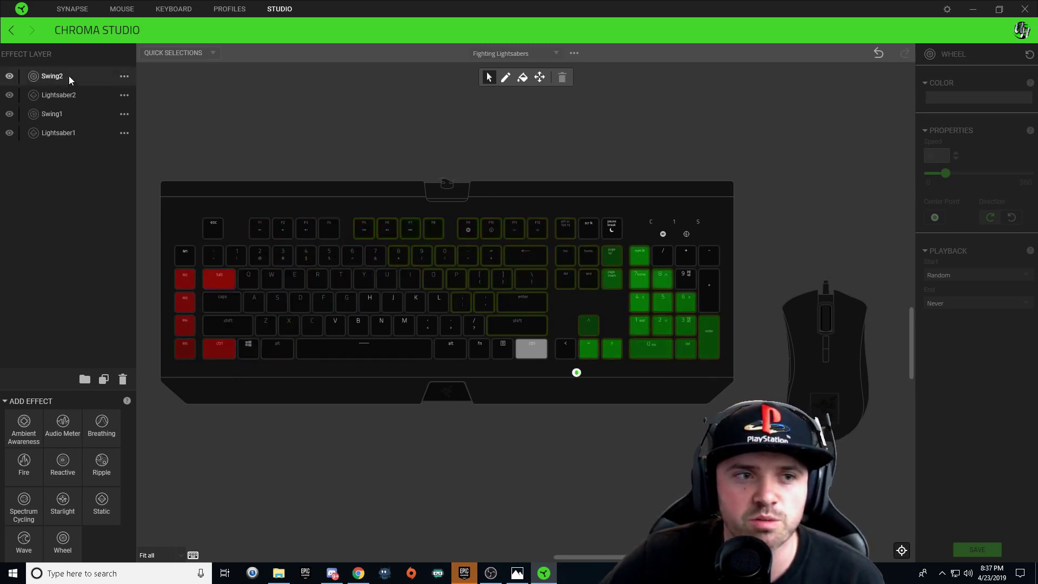
click(69, 76)
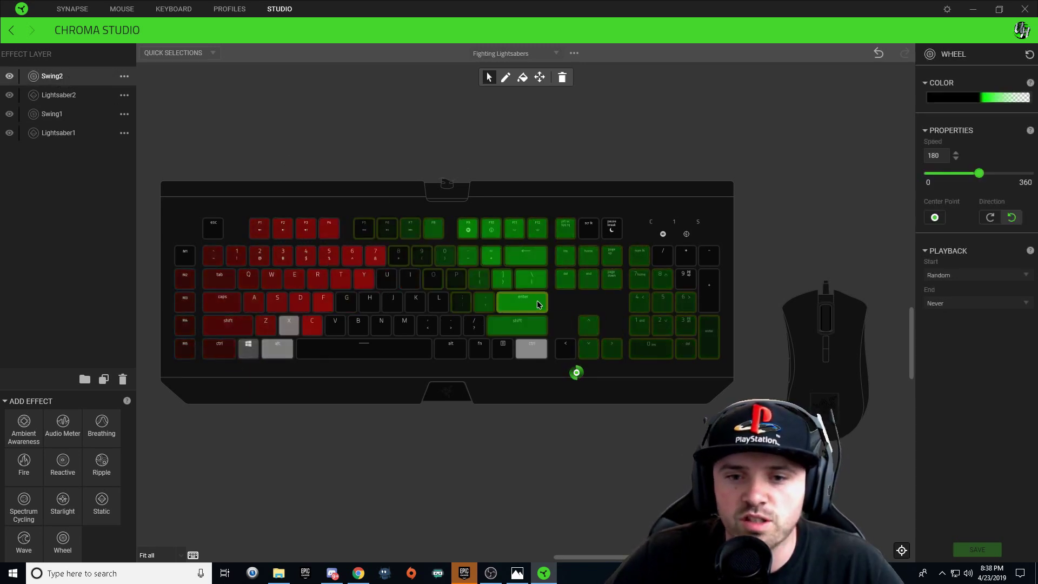
click(563, 351)
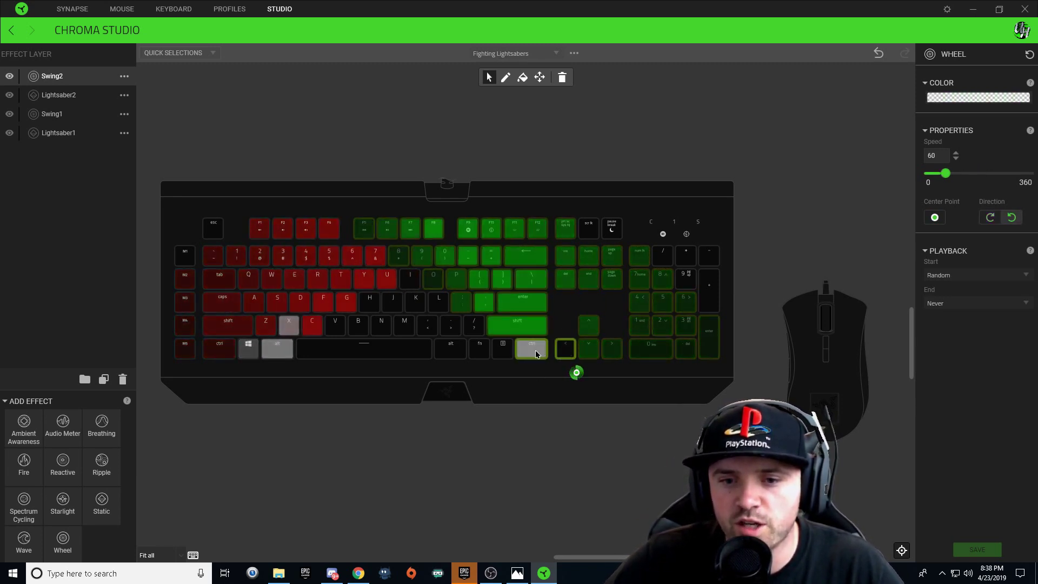
click(999, 97)
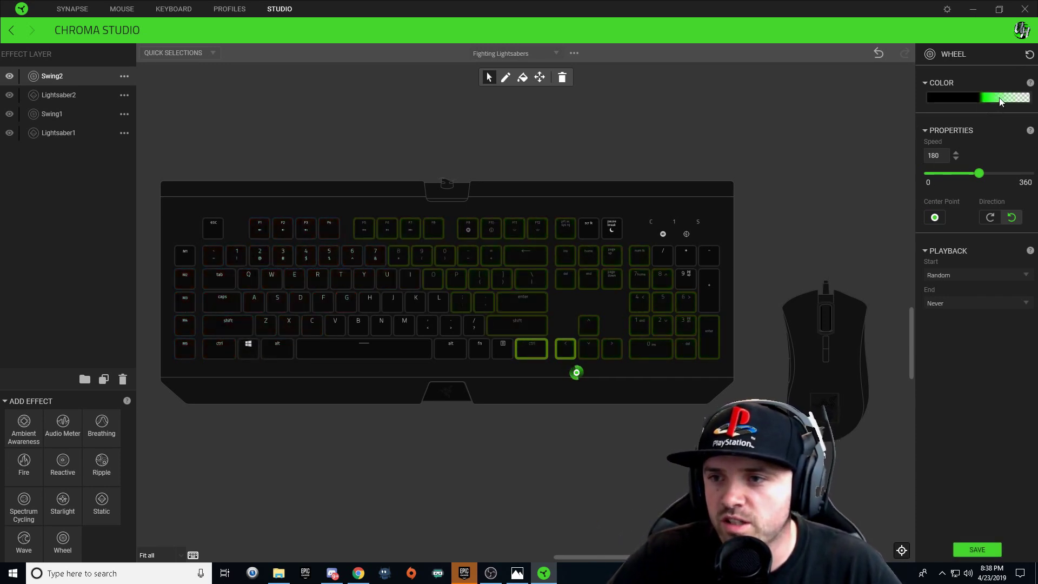
click(1000, 97)
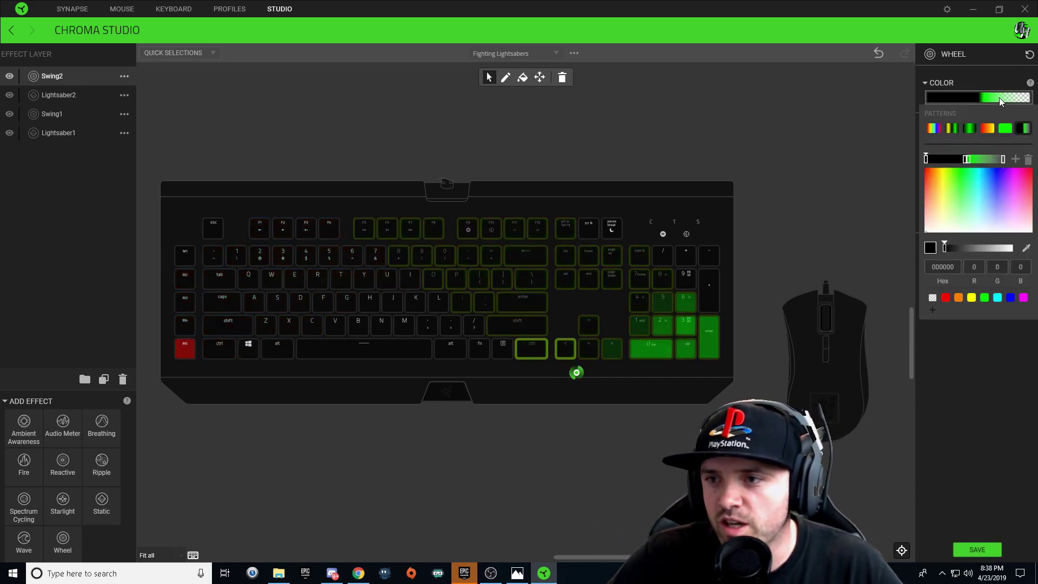
click(970, 160)
click(965, 229)
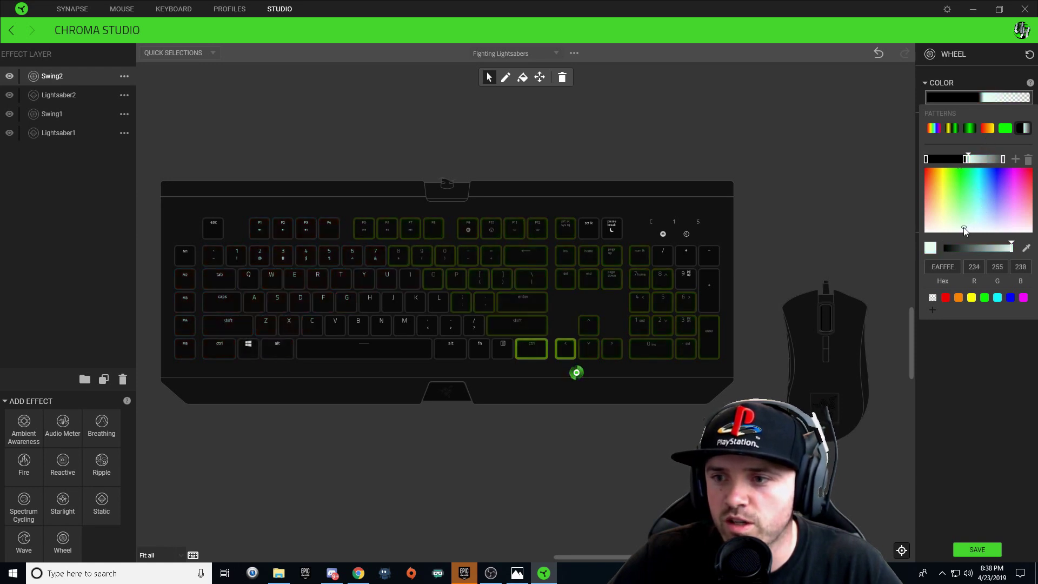
click(993, 503)
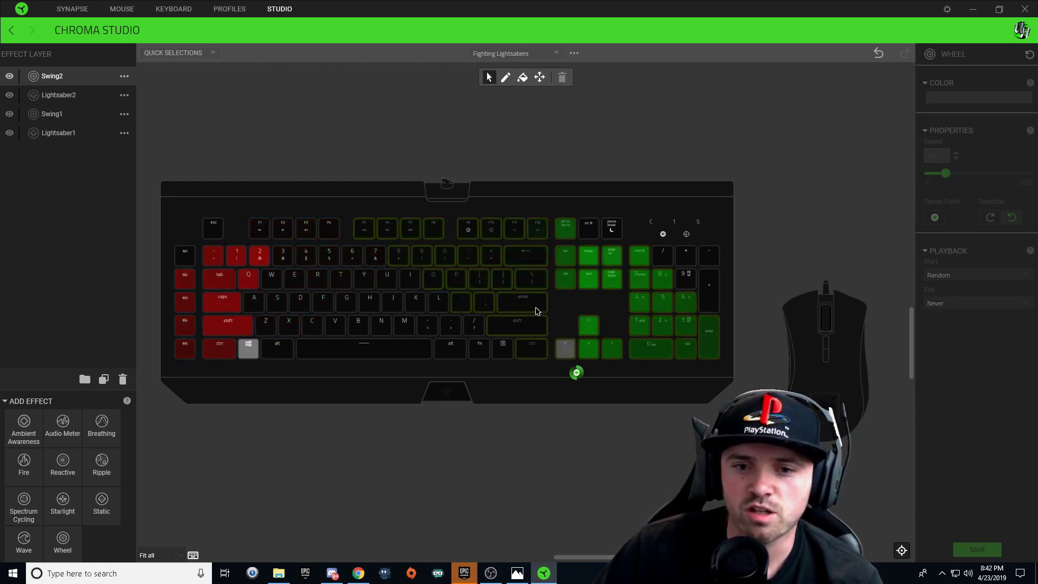
Examine the wheel gradients of the backslash and Enter keys in Swing2
click(543, 277)
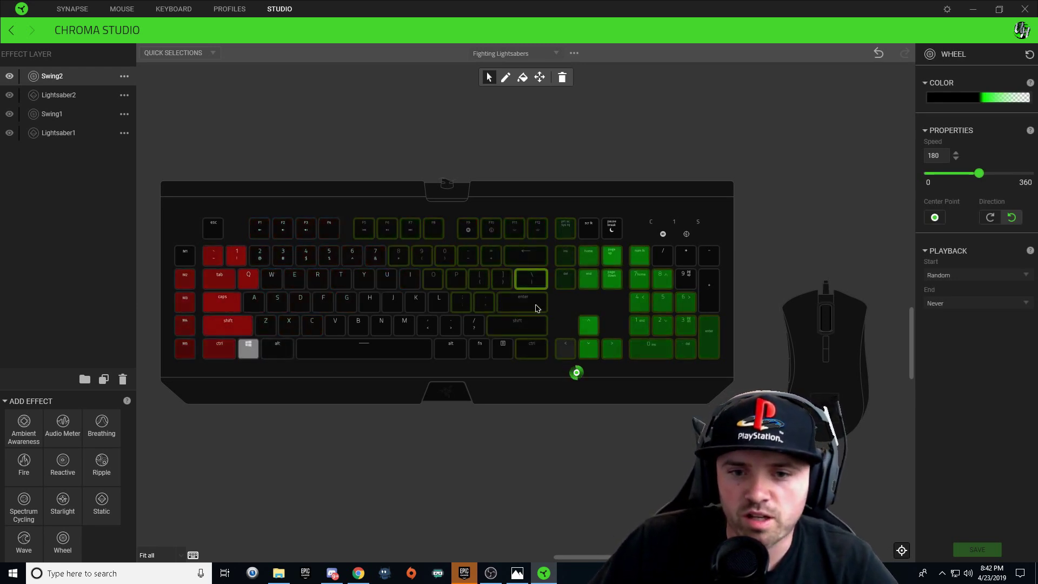
click(536, 306)
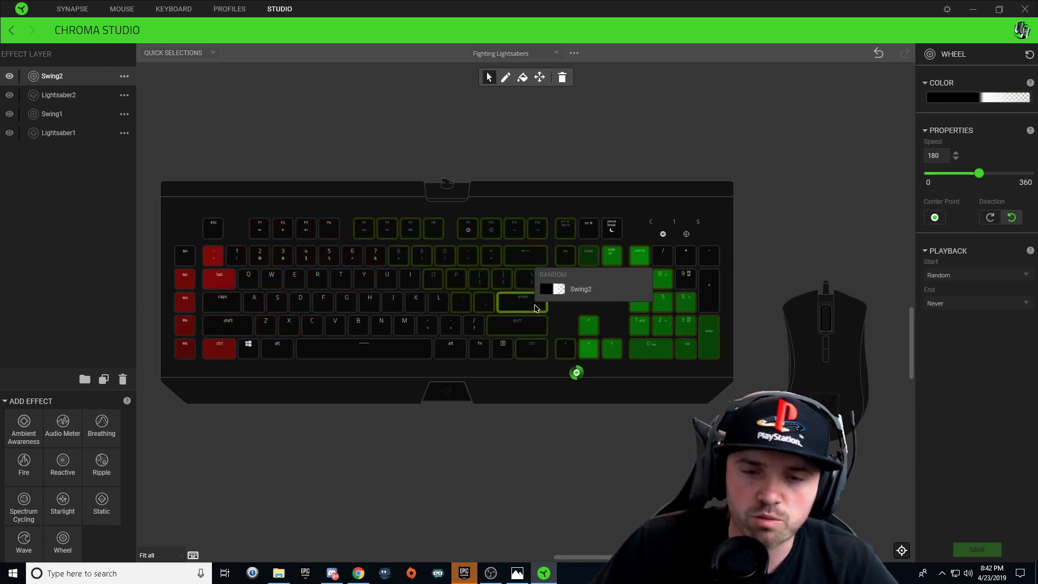